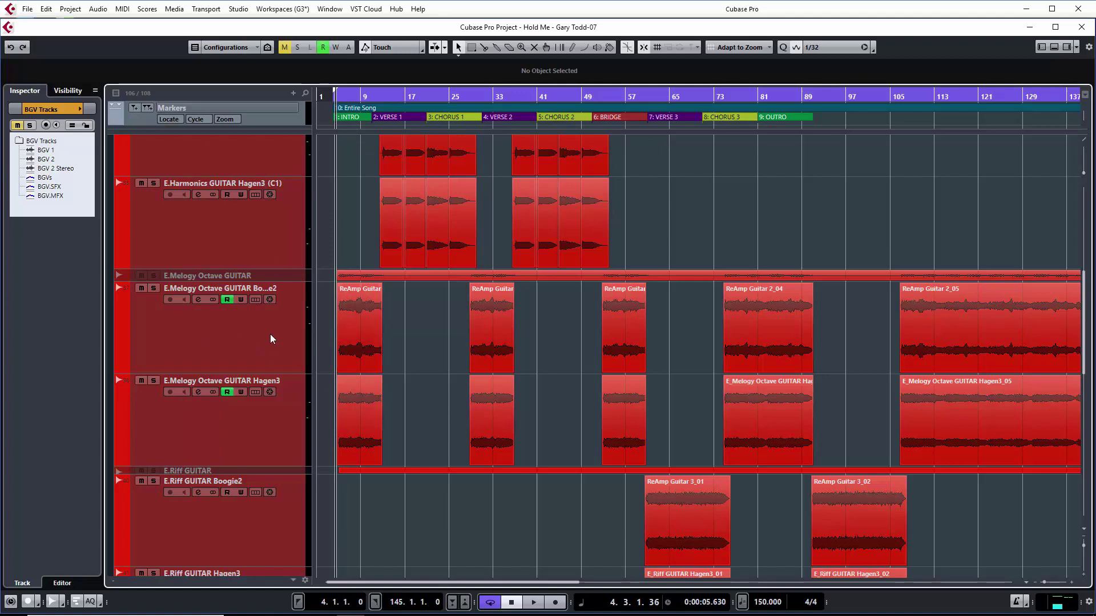
# - Show the MixConsole and set the combined panner of channel 37, the first Melogy Octave guitar, to L54 on both sides
pyautogui.press('F3')
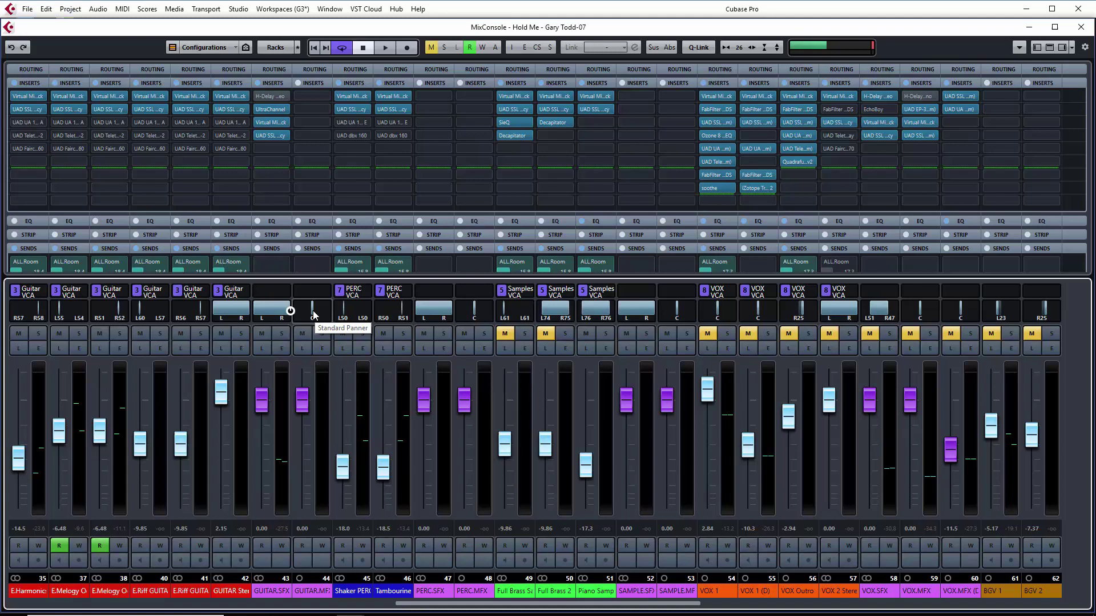
pyautogui.moveTo(313, 314)
pyautogui.mouseDown()
pyautogui.moveTo(290, 314)
pyautogui.moveTo(312, 314)
pyautogui.mouseUp()
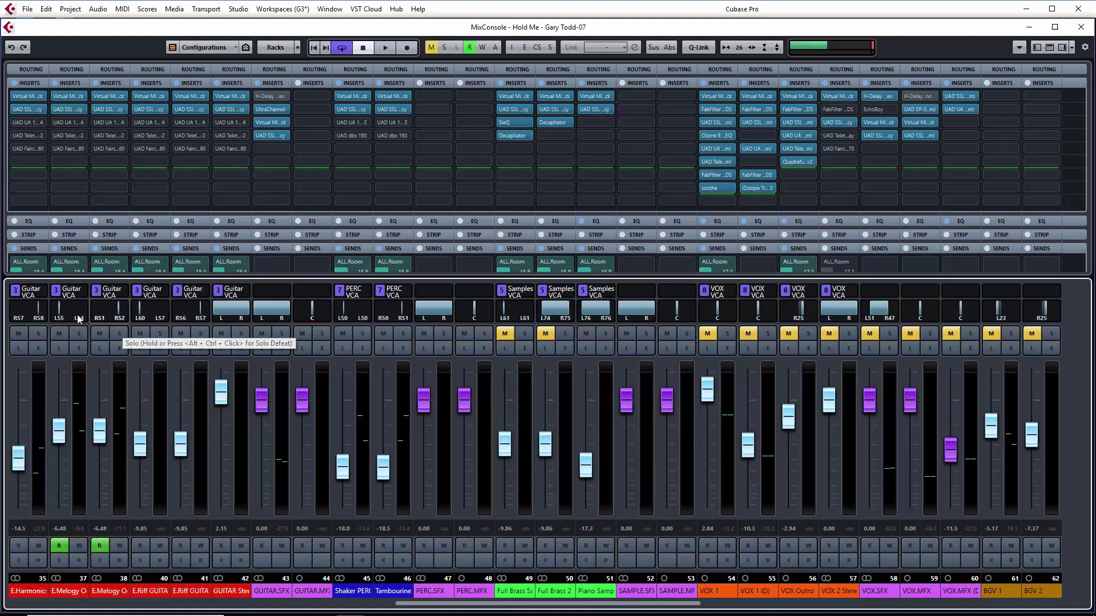
pyautogui.moveTo(65, 319)
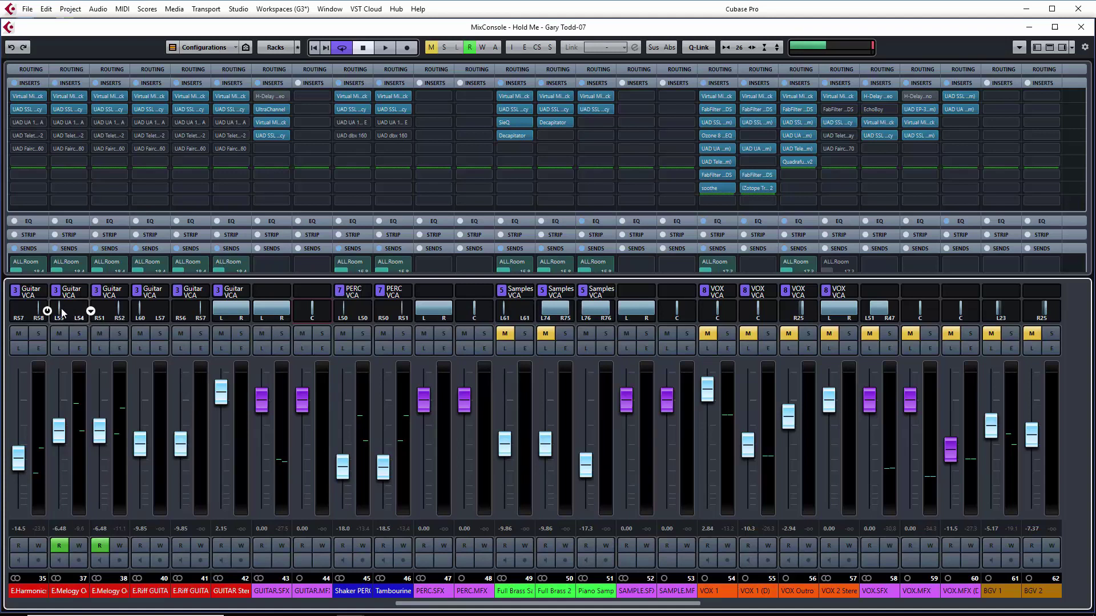
pyautogui.click(66, 312)
pyautogui.moveTo(80, 314)
pyautogui.mouseDown()
pyautogui.moveTo(53, 311)
pyautogui.moveTo(91, 319)
pyautogui.moveTo(73, 317)
pyautogui.mouseUp()
pyautogui.moveTo(63, 318)
# - Audition channels 37 and 38 soloed together, and channel 37 alone, before stopping playback and clearing the solos
pyautogui.click(78, 333)
pyautogui.click(119, 334)
pyautogui.press('space')
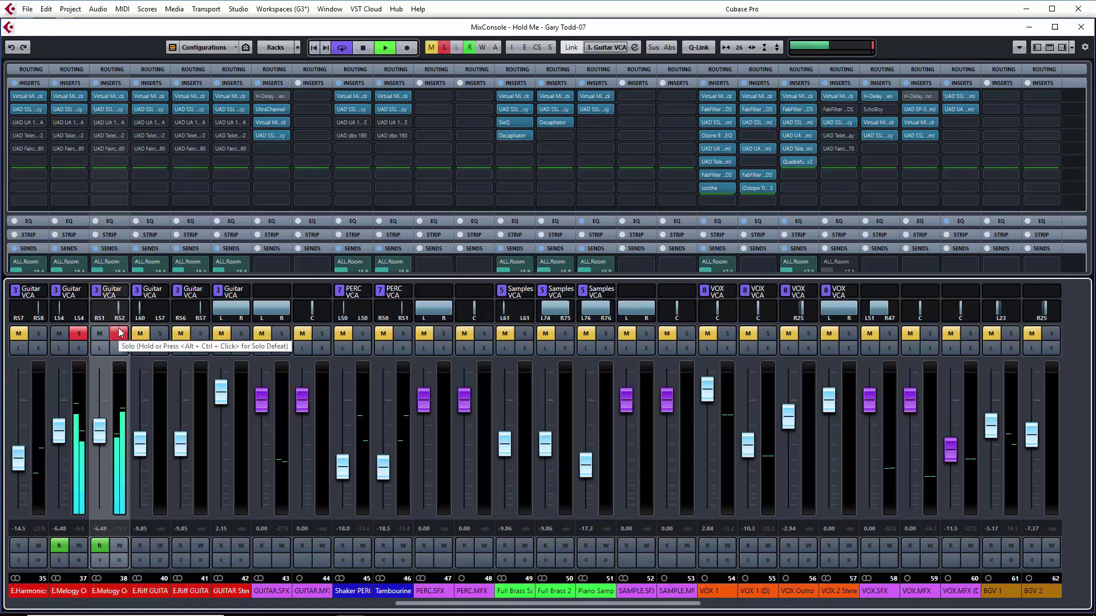
pyautogui.click(119, 334)
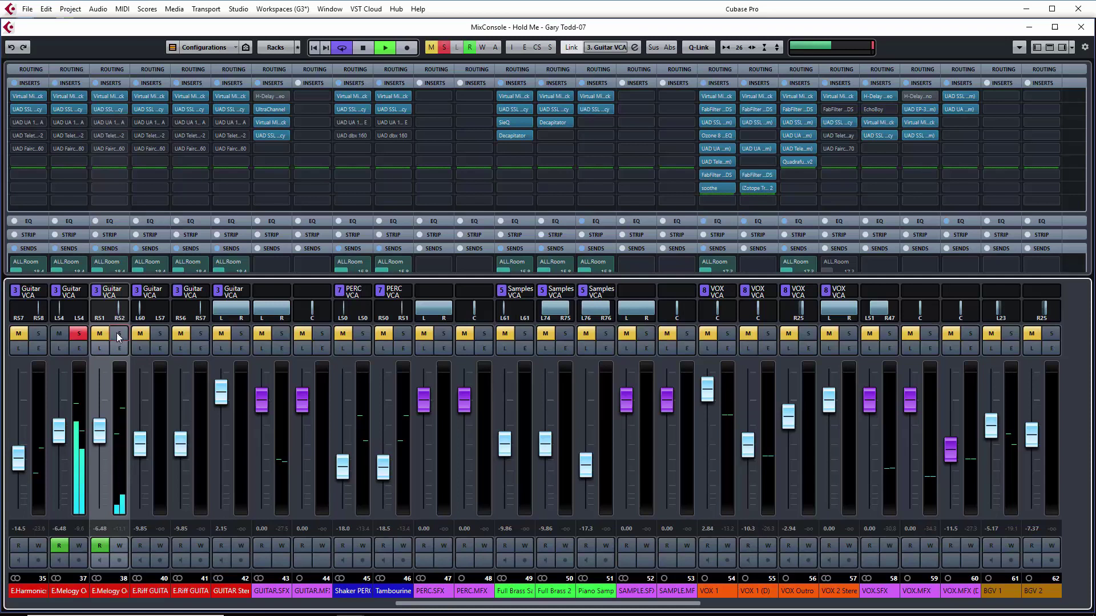
pyautogui.press('space')
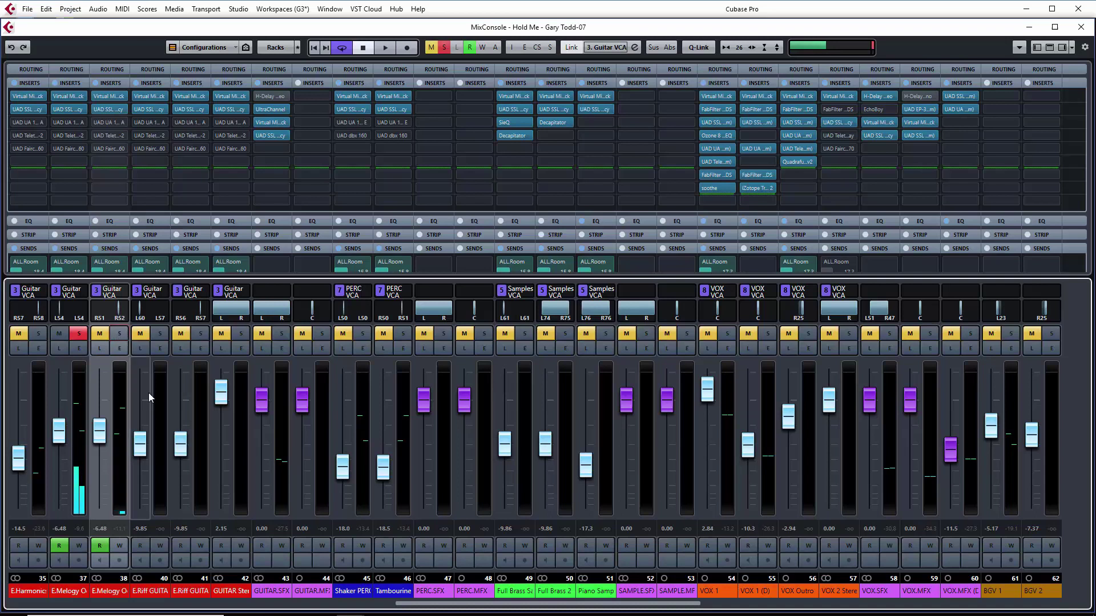
pyautogui.click(78, 334)
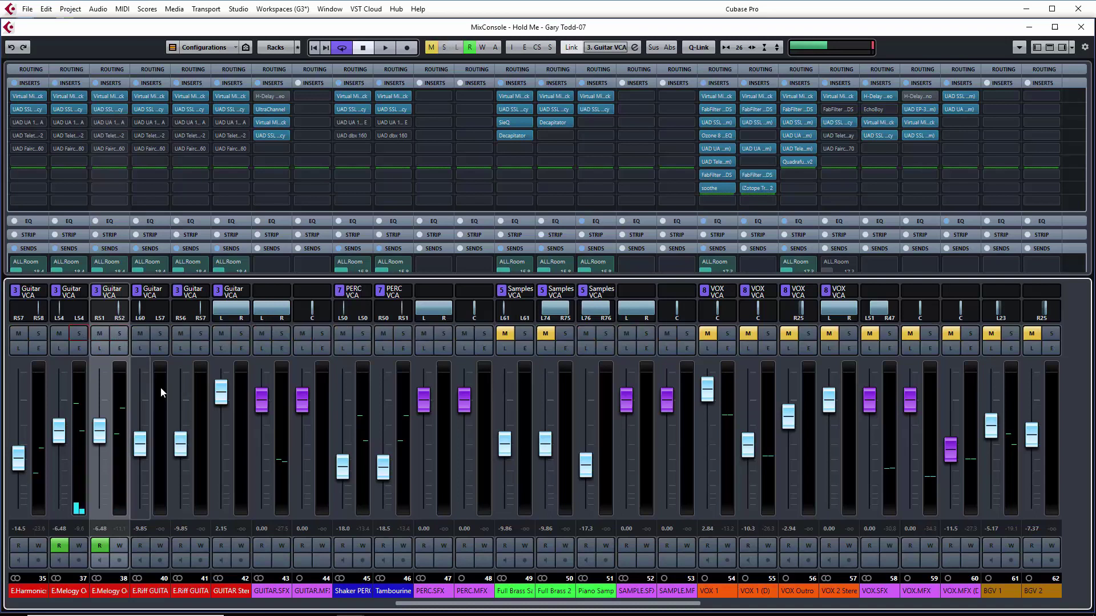
# - Mute the E.Melogy Octave GUITAR Hagen3 track in the project window, enlarge the track above it and shrink the muted one
pyautogui.press('F3')
pyautogui.click(141, 381)
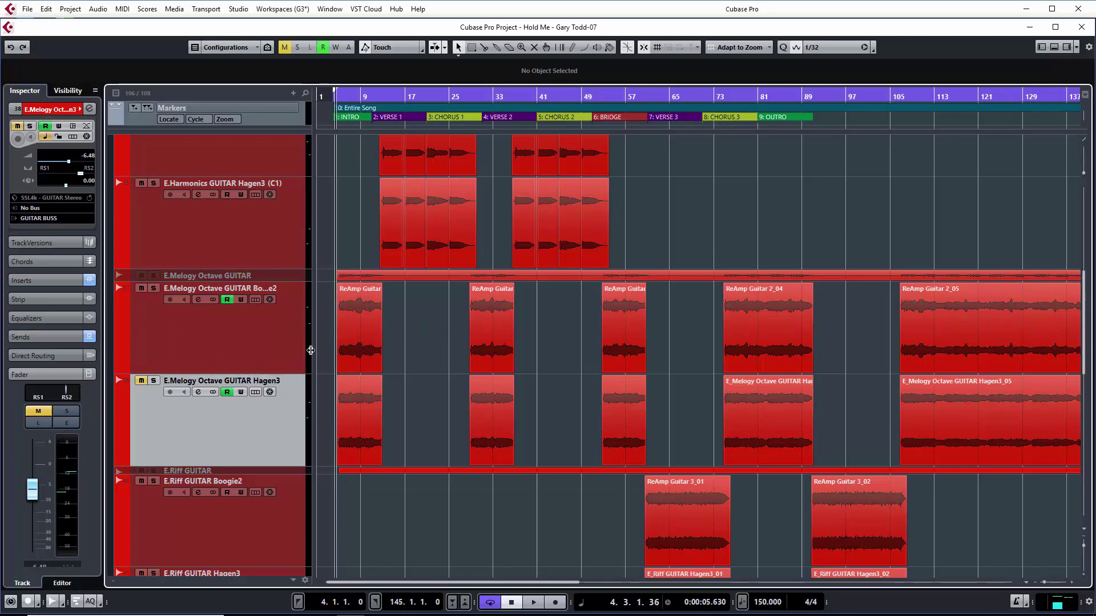
pyautogui.moveTo(291, 373); pyautogui.dragTo(290, 455)
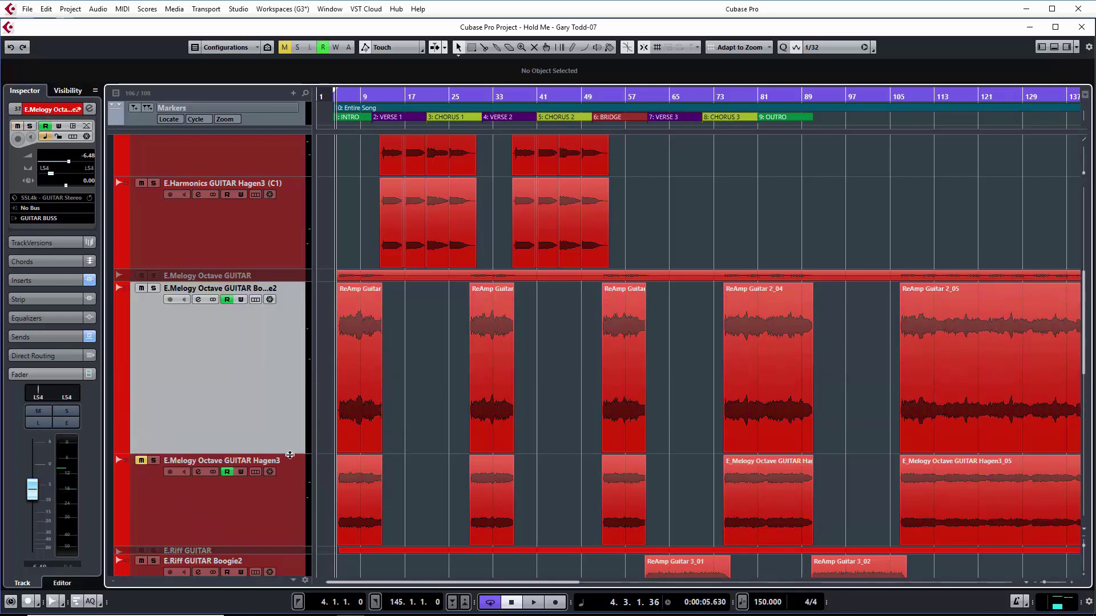
pyautogui.moveTo(284, 550); pyautogui.dragTo(279, 461)
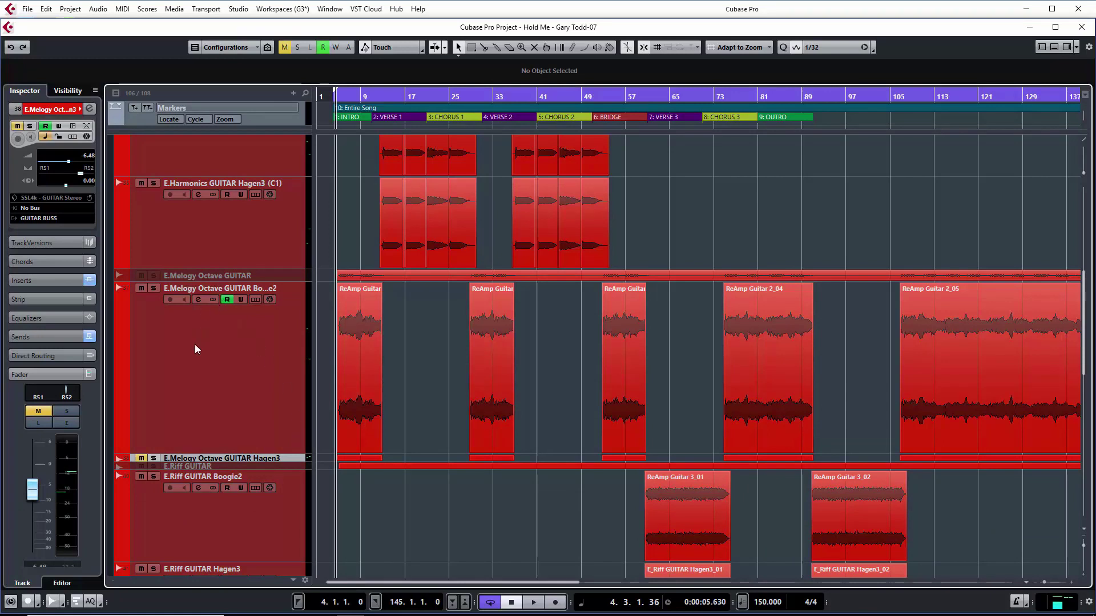
# - Enable automation writing on the enlarged Melogy Octave guitar track and select that track
pyautogui.click(242, 300)
pyautogui.press('space')
pyautogui.moveTo(79, 392)
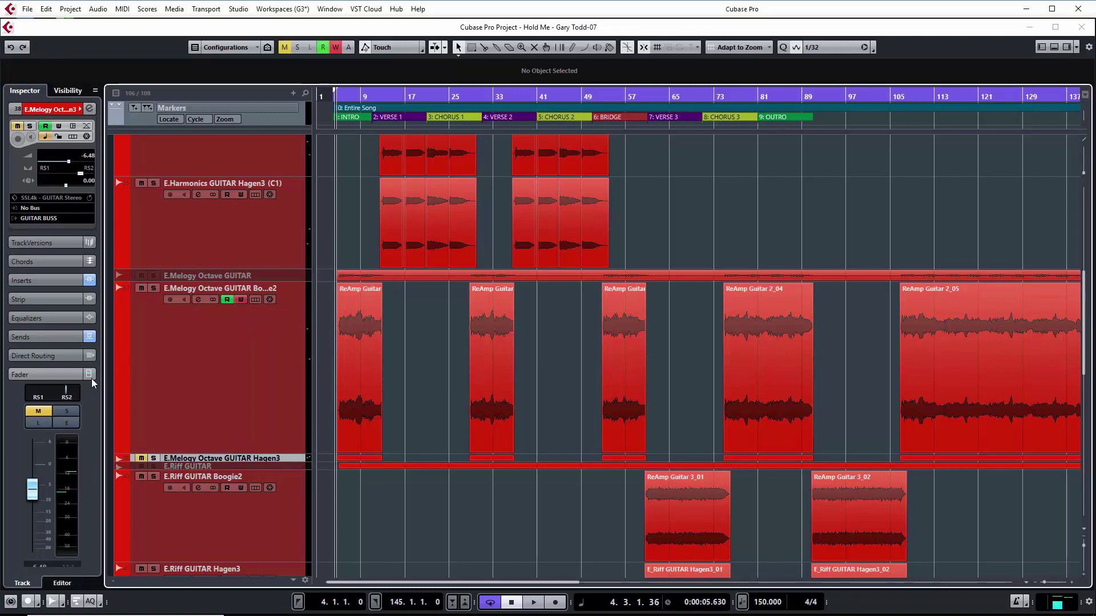
pyautogui.click(226, 387)
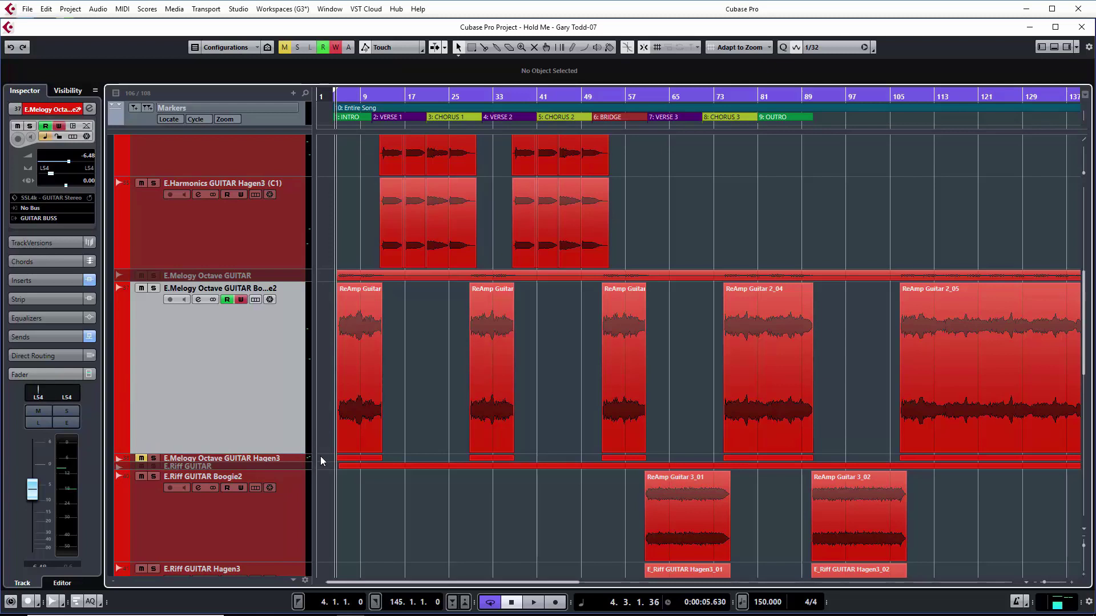
pyautogui.moveTo(37, 395)
# - Reveal the selected guitar track's volume automation lane, review its list of assignable parameters, and hide the lane again
pyautogui.click(128, 451)
pyautogui.click(226, 464)
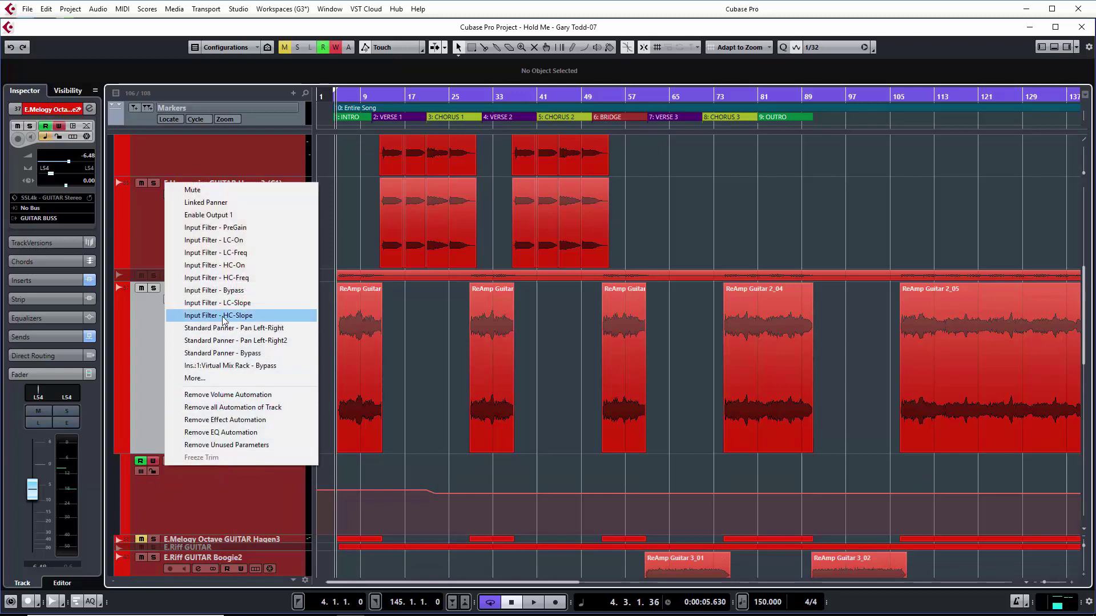
pyautogui.click(213, 486)
pyautogui.click(120, 448)
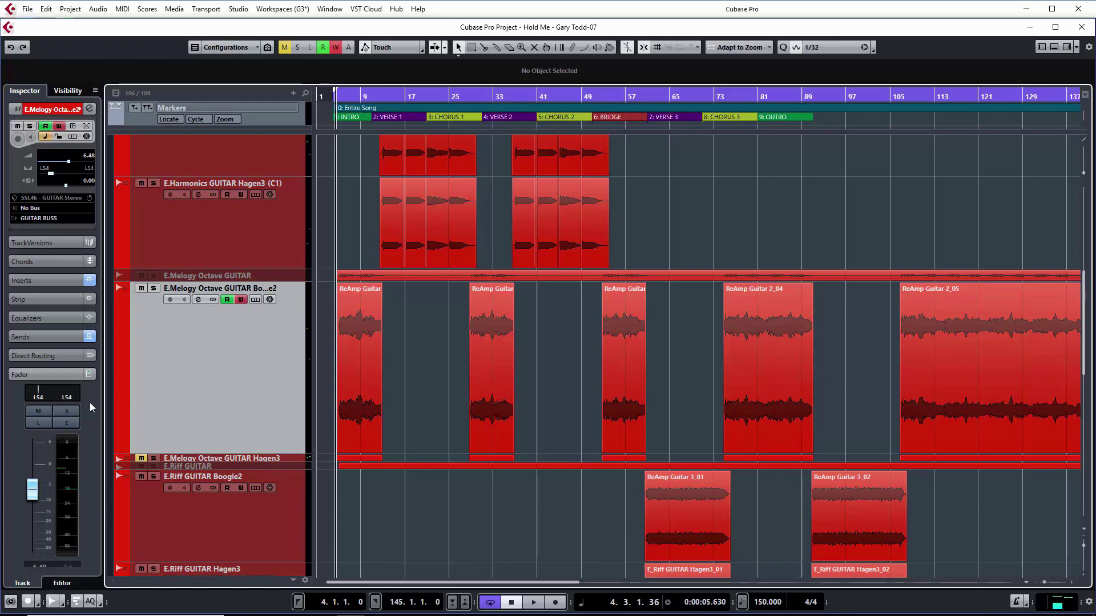
# - Write test moves of both pan controls on the selected guitar track during playback to expose their automation lanes
pyautogui.press('space')
pyautogui.click(33, 395)
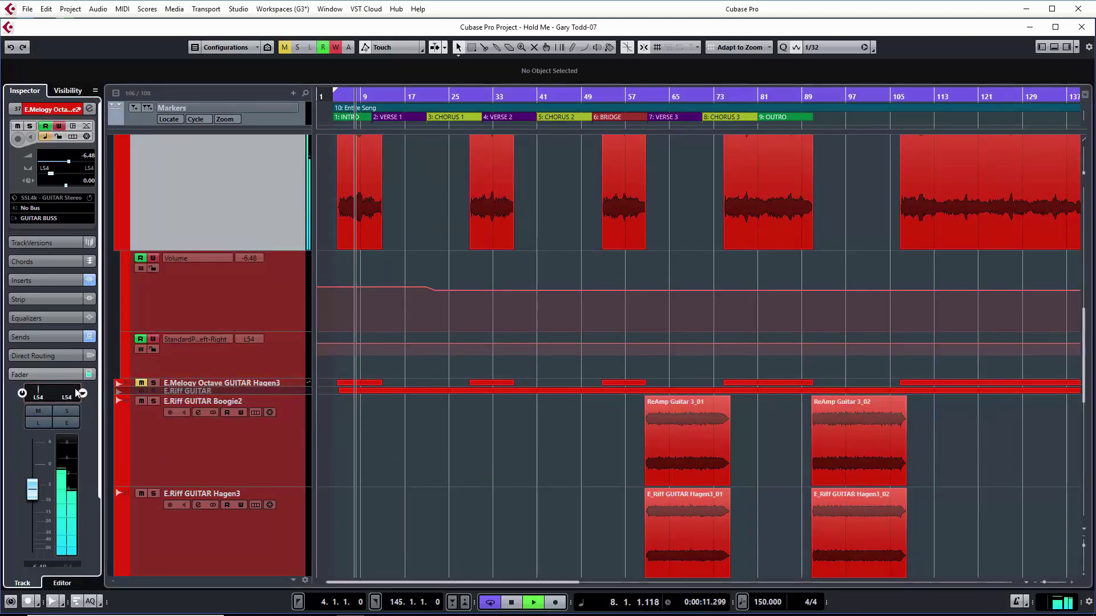
pyautogui.moveTo(78, 393); pyautogui.dragTo(29, 393)
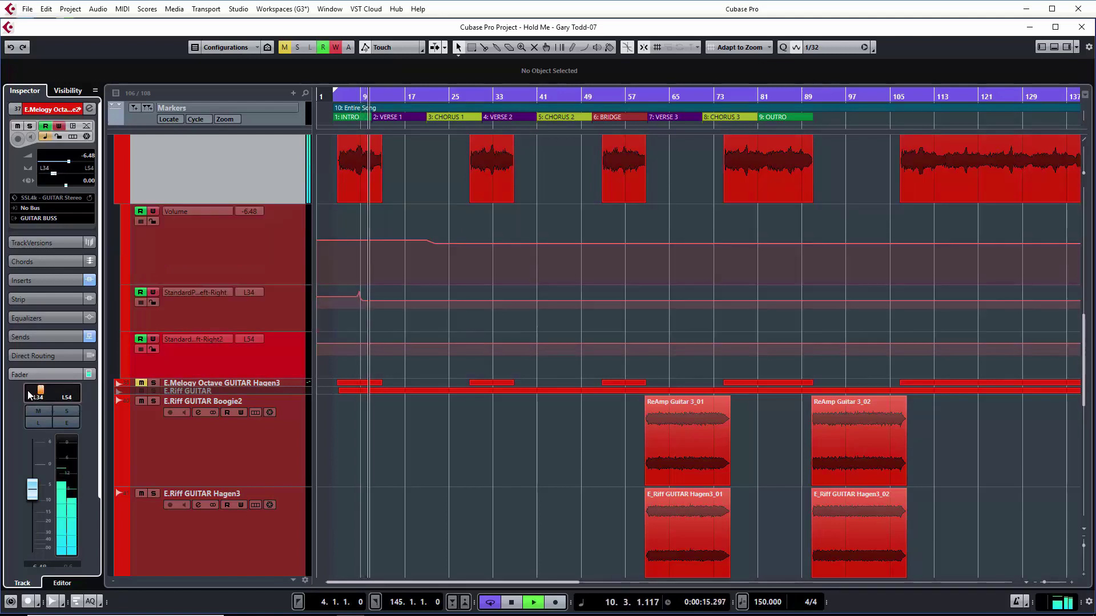
pyautogui.press('space')
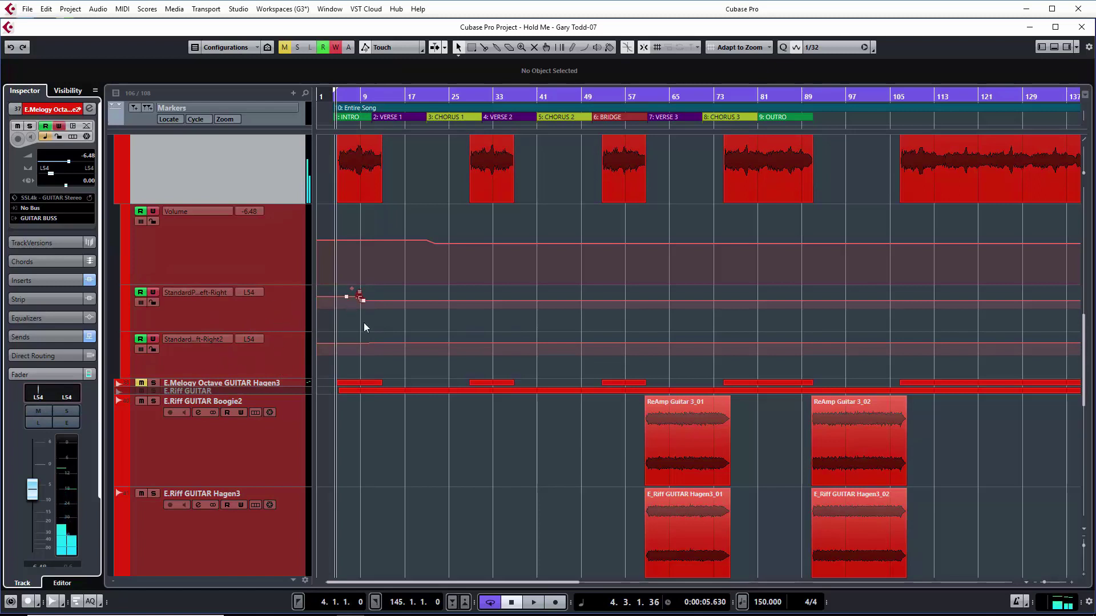
# - Delete the recorded automation points from both the Pan Left-Right2 and Pan Left-Right lanes
pyautogui.moveTo(403, 350); pyautogui.dragTo(344, 334)
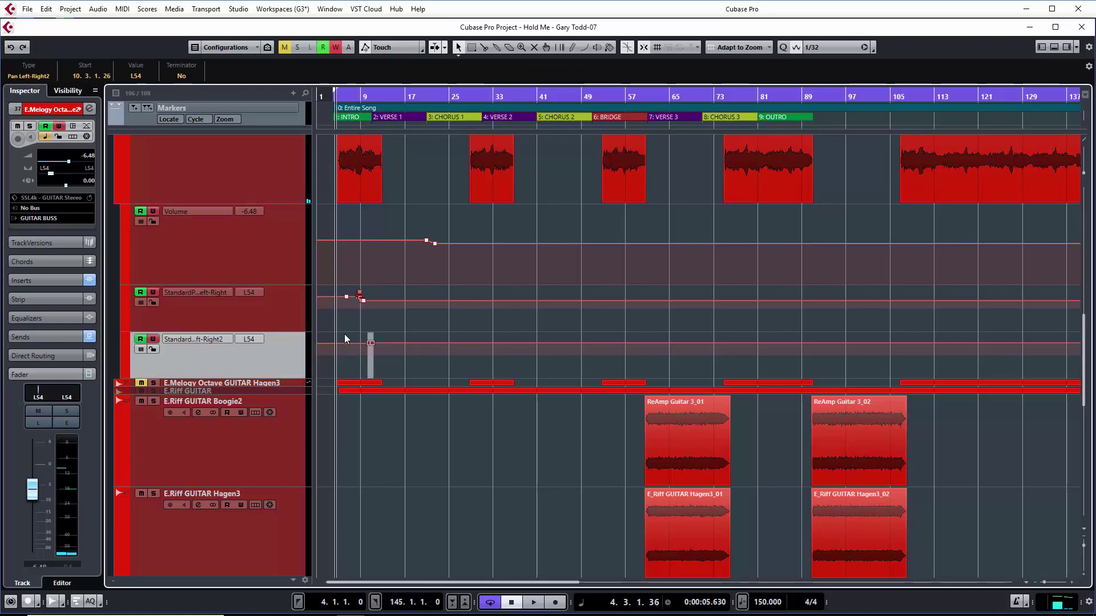
pyautogui.press('Delete')
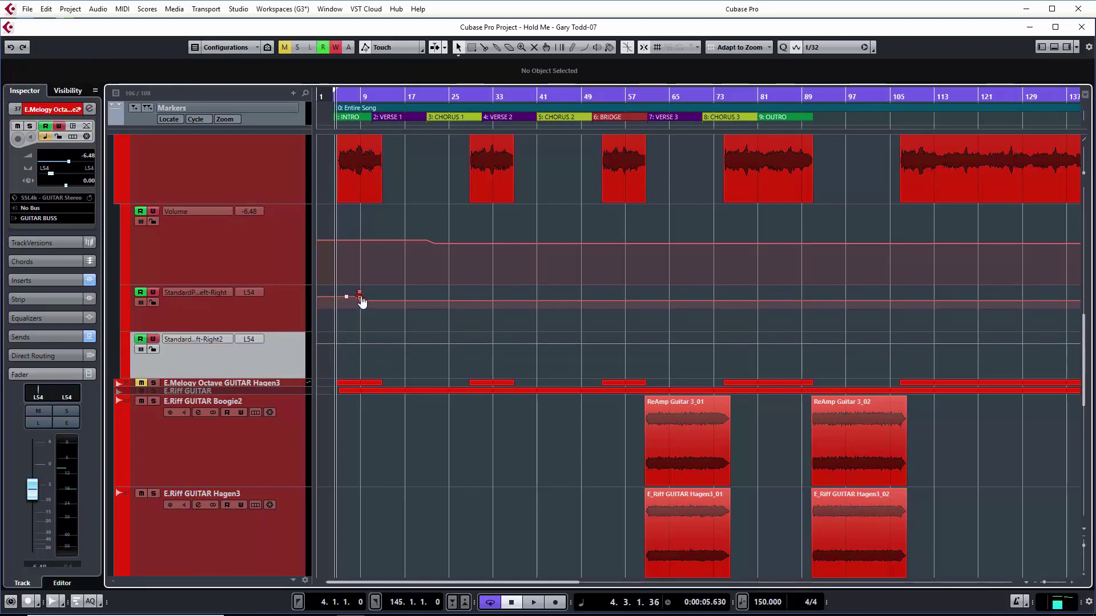
pyautogui.moveTo(375, 308); pyautogui.dragTo(342, 291)
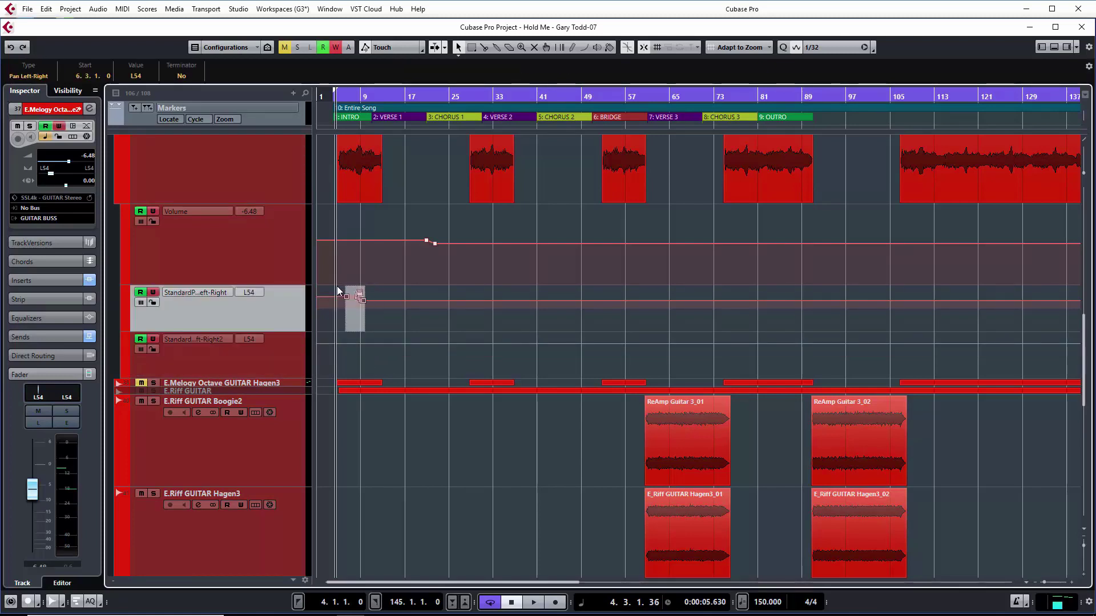
pyautogui.press('Delete')
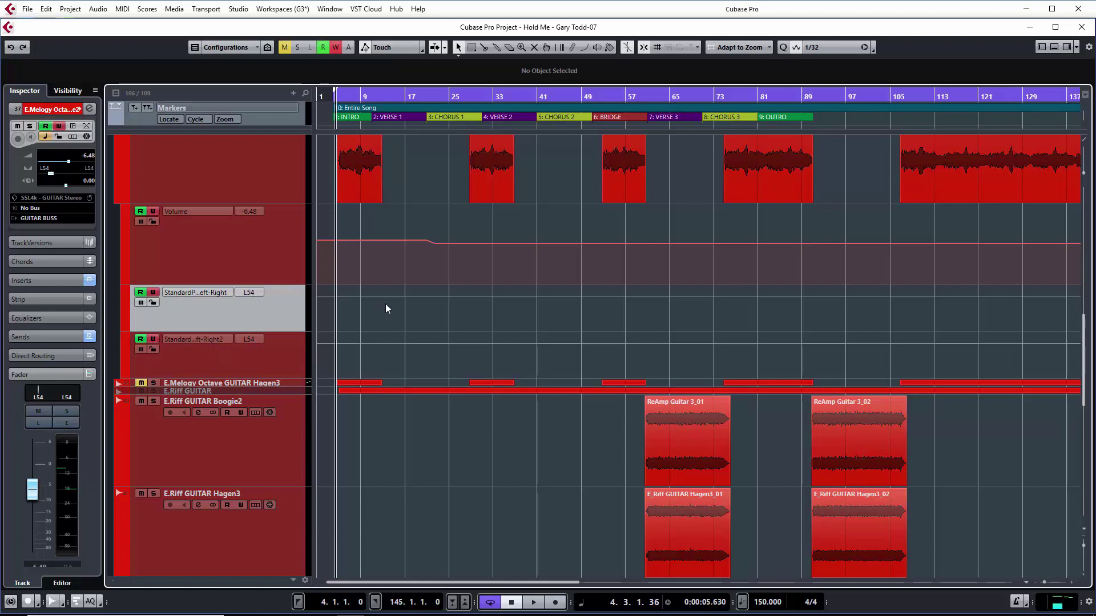
# - Add L54 automation points to both pan lanes at the first clip's start, at its end and near bar 14
pyautogui.scroll(1, 401, 309)
pyautogui.scroll(1, 401, 308)
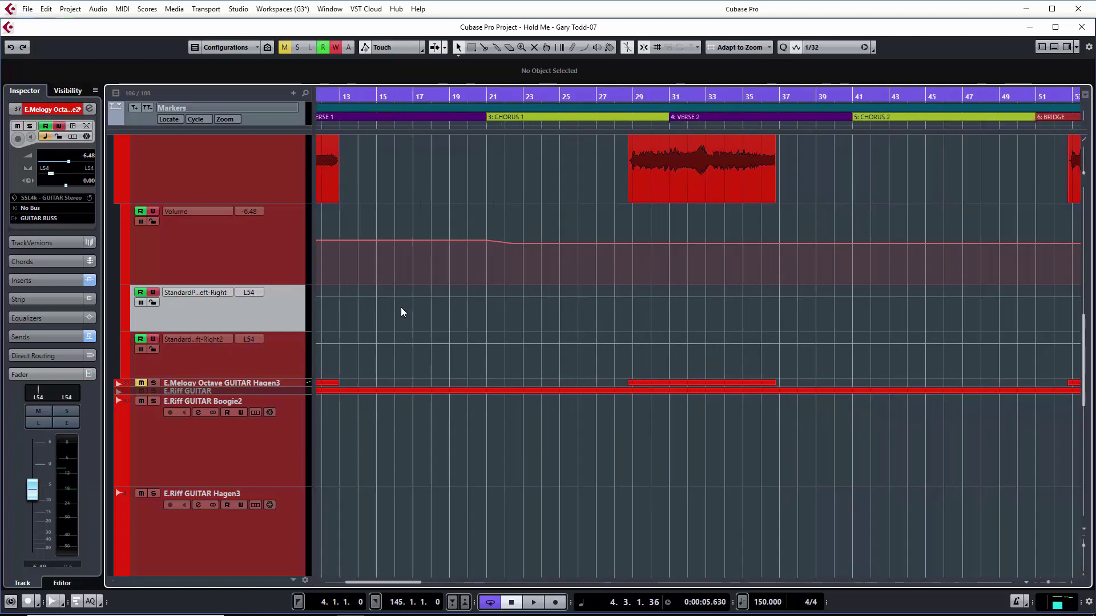
pyautogui.hscroll(-3, 400, 308)
pyautogui.scroll(1, 401, 309)
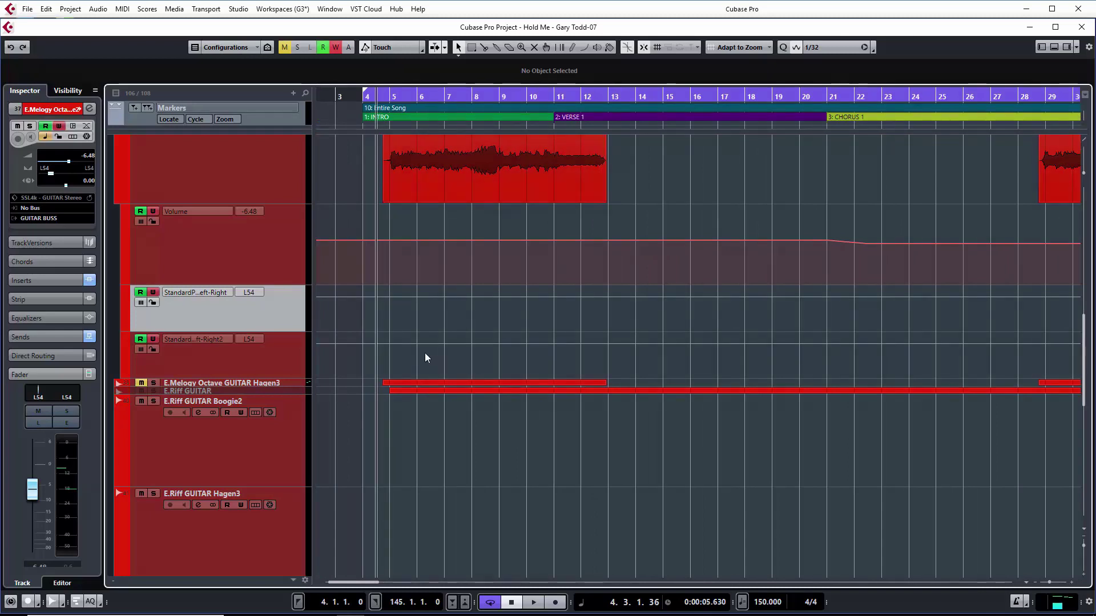
pyautogui.click(382, 296)
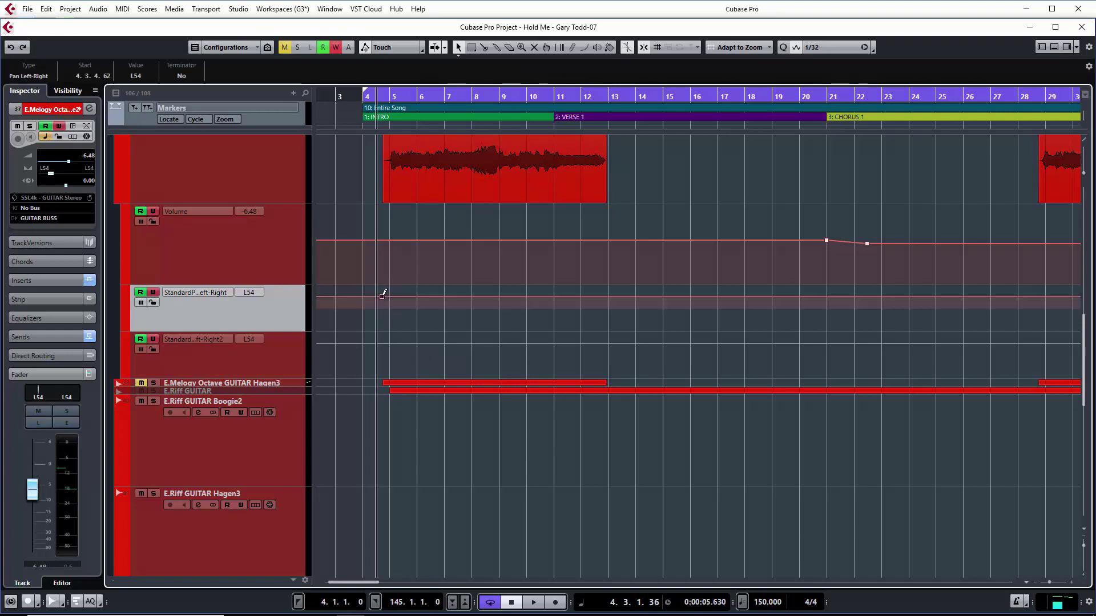
pyautogui.click(382, 343)
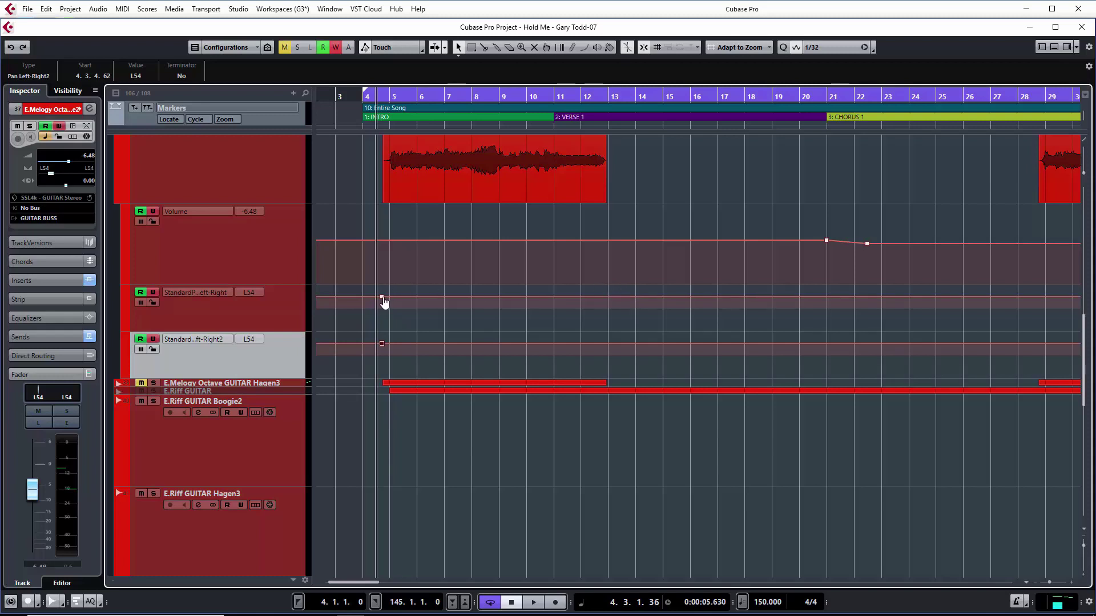
pyautogui.click(611, 297)
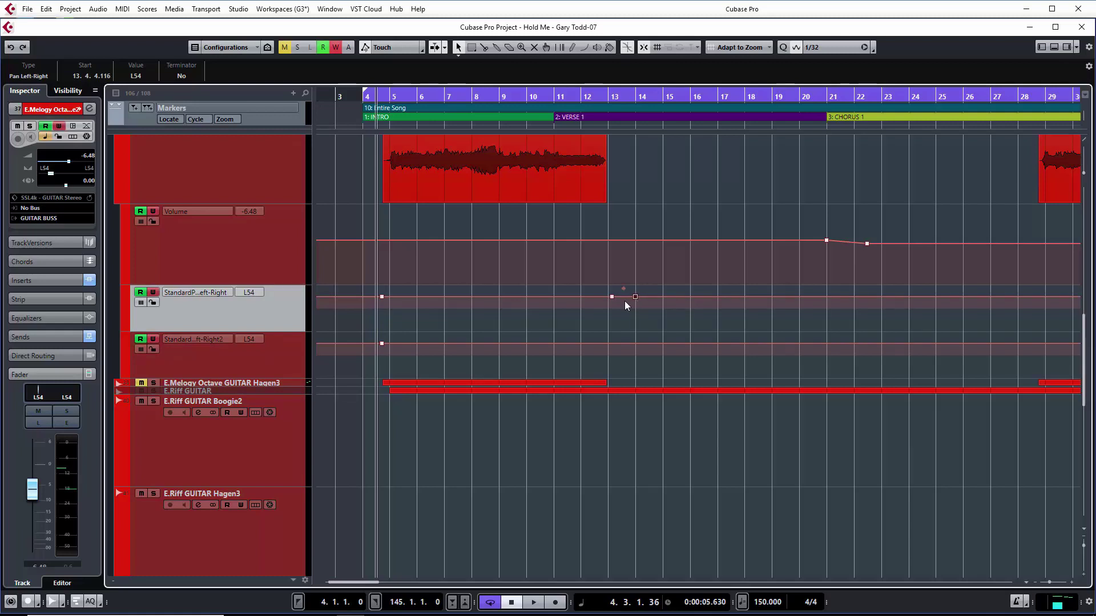
pyautogui.click(611, 342)
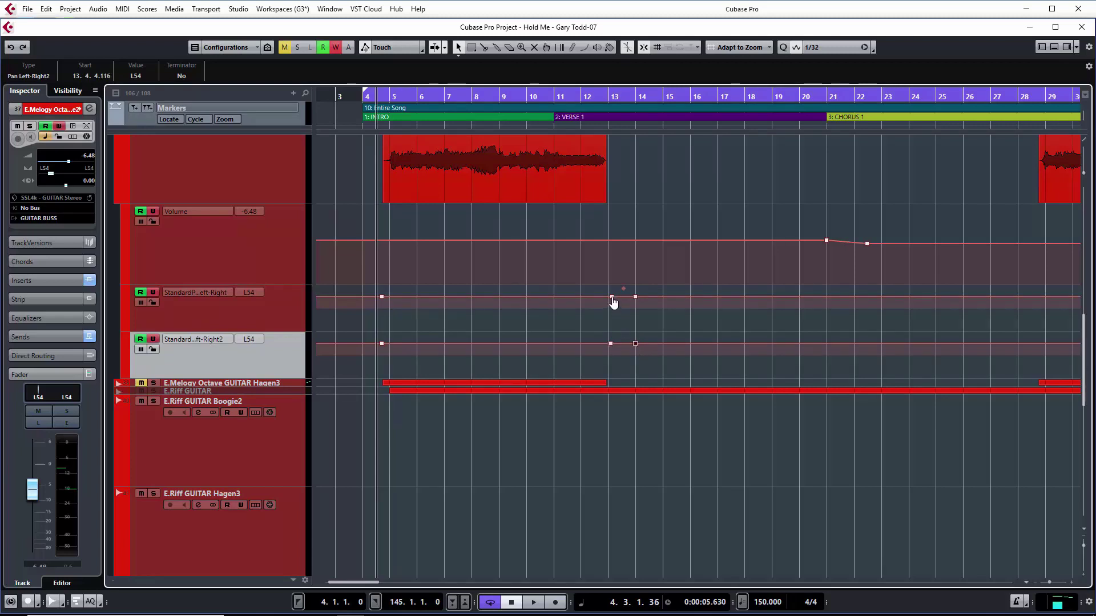
# - Move the clip-end points in both pan lanes to R55 at 13.1.1.0 to form a left-to-right sweep
pyautogui.moveTo(613, 301); pyautogui.dragTo(611, 327)
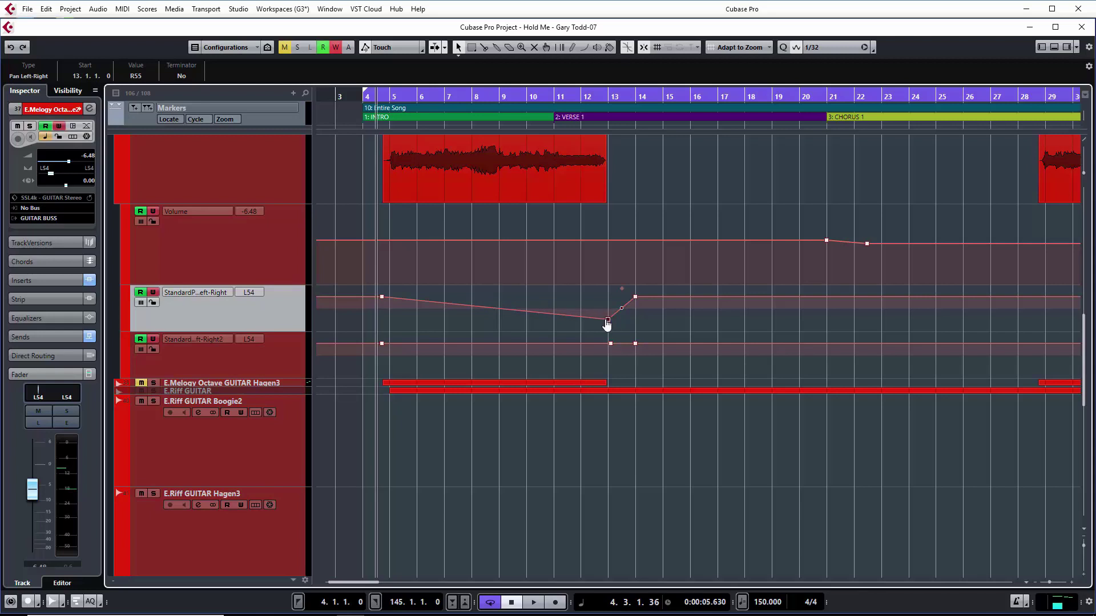
pyautogui.click(383, 297)
pyautogui.moveTo(610, 343); pyautogui.dragTo(610, 372)
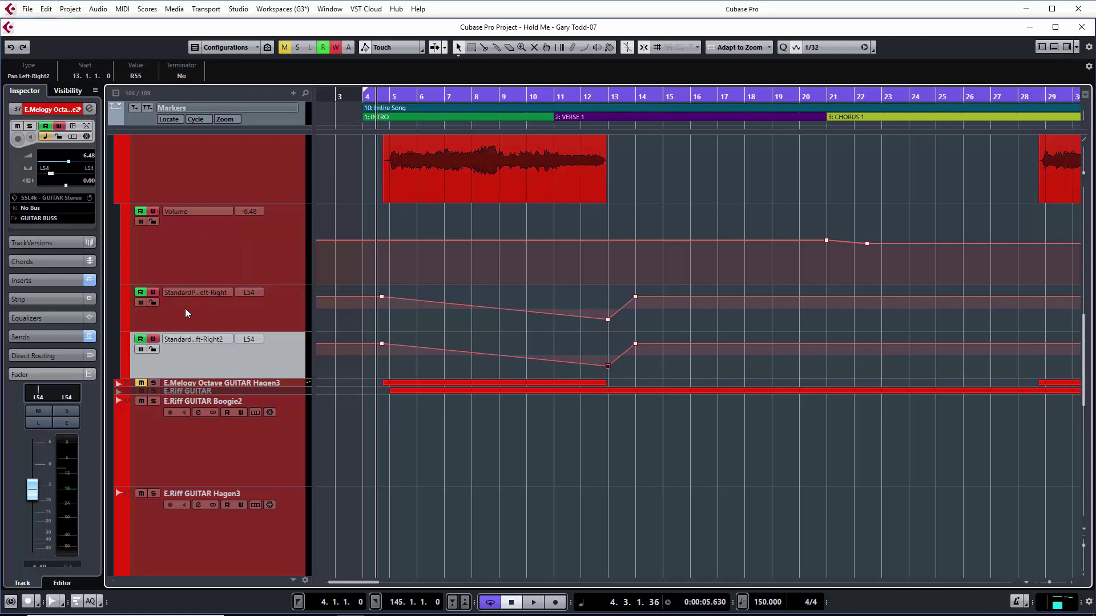
# - Turn off automation writing on the Melogy Octave guitar track, leaving automation reading enabled
pyautogui.scroll(1, 233, 176)
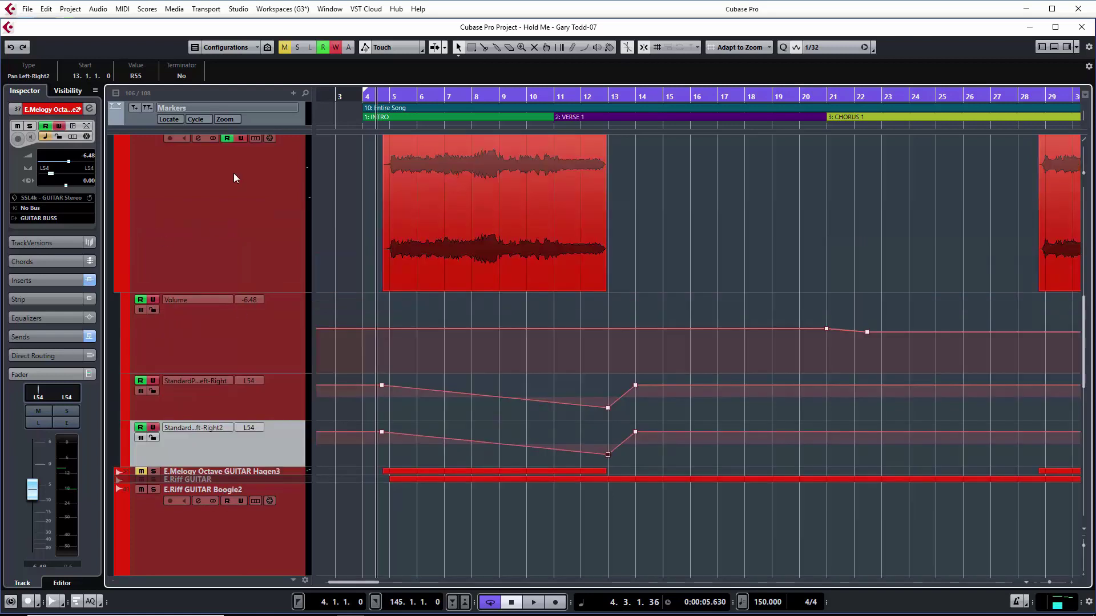
pyautogui.click(240, 138)
pyautogui.scroll(1, 229, 137)
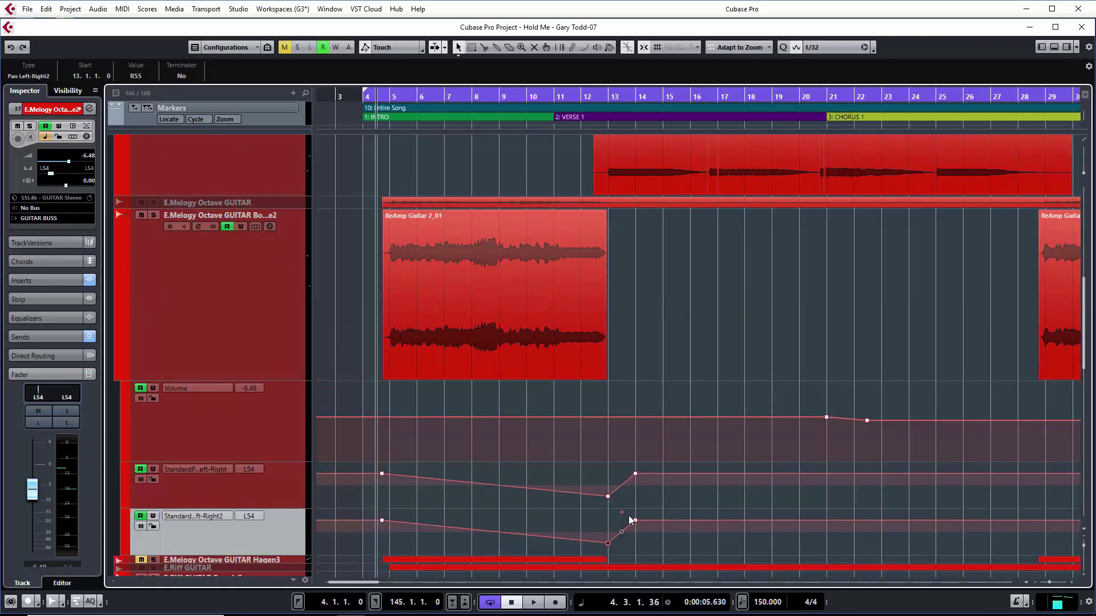
# - Play the intro guitar clip to audition the pan sweep in both lanes, and stop playback
pyautogui.scroll(-2, 383, 373)
pyautogui.scroll(1, 383, 373)
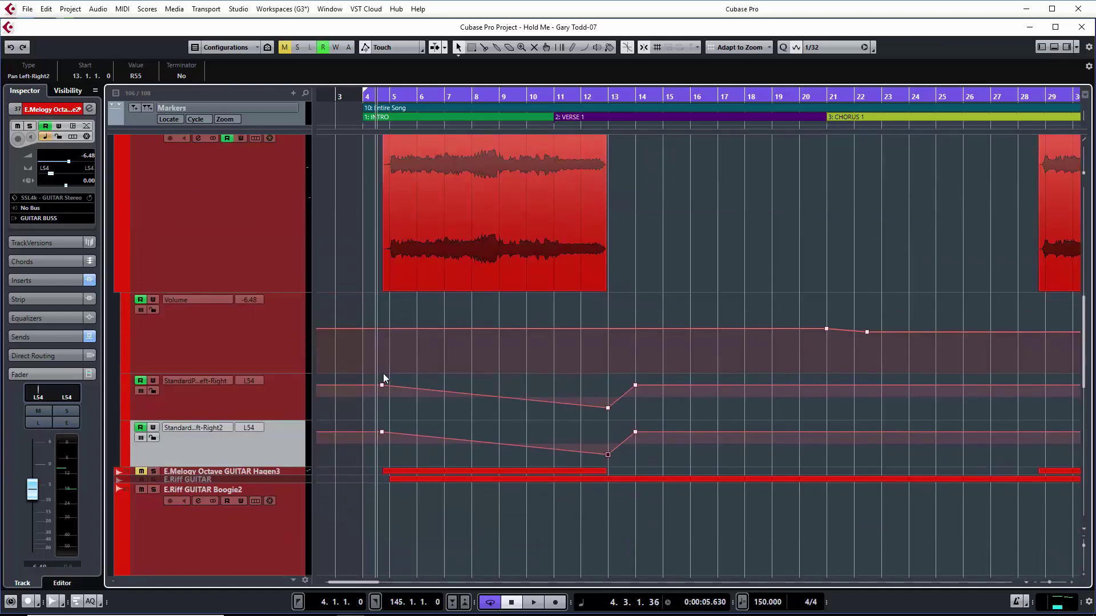
pyautogui.press('space')
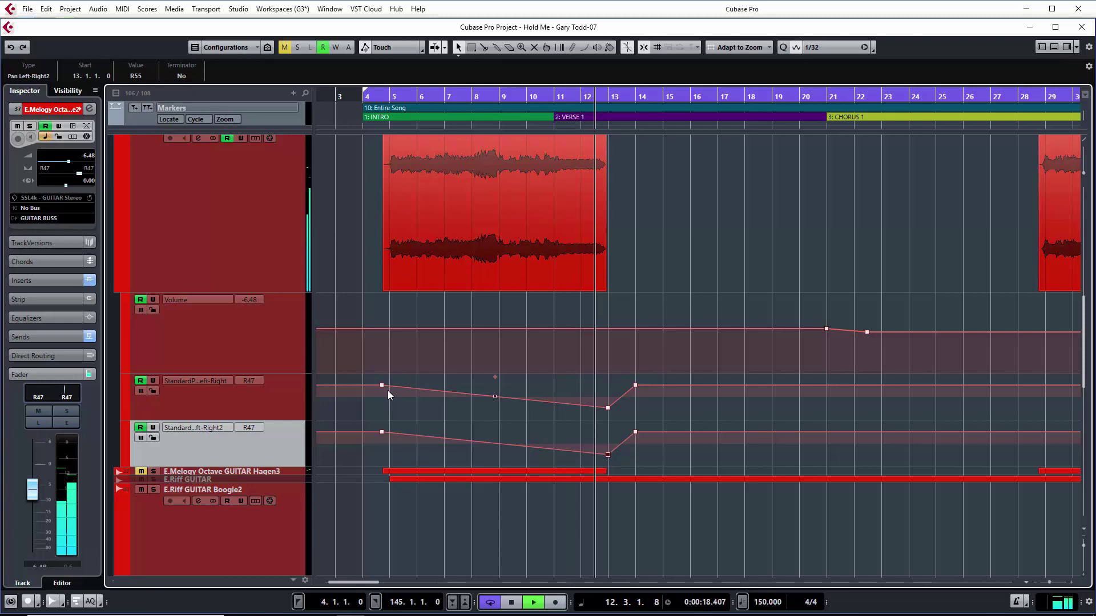
pyautogui.press('space')
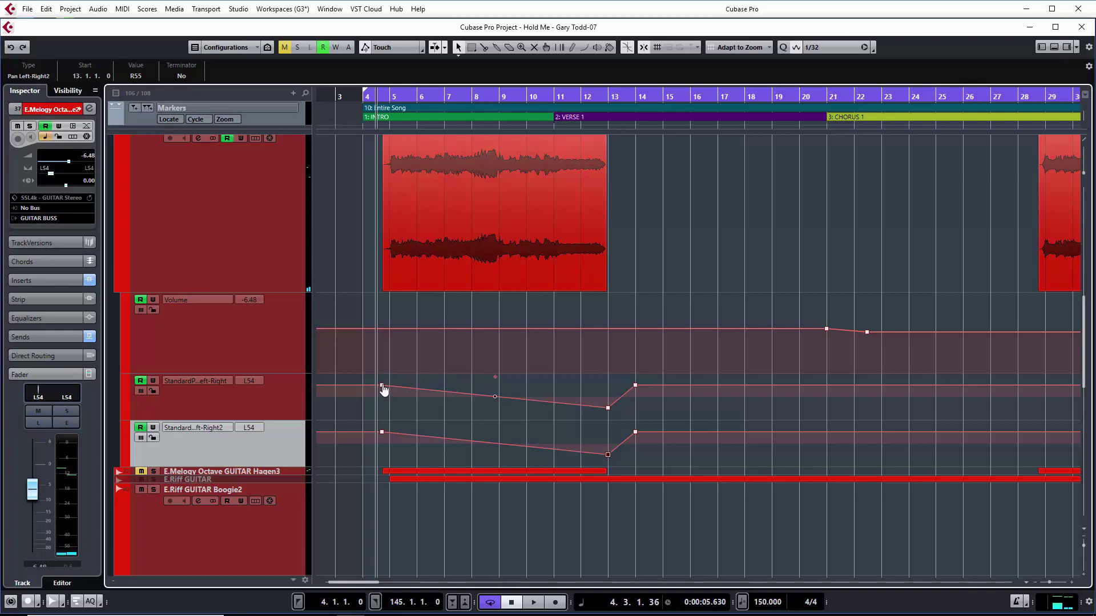
# - Widen the sweep in both pan lanes from full left at 4.1.1.0 to full right at 13.1.1.0, and audition it
pyautogui.moveTo(384, 391); pyautogui.dragTo(362, 375)
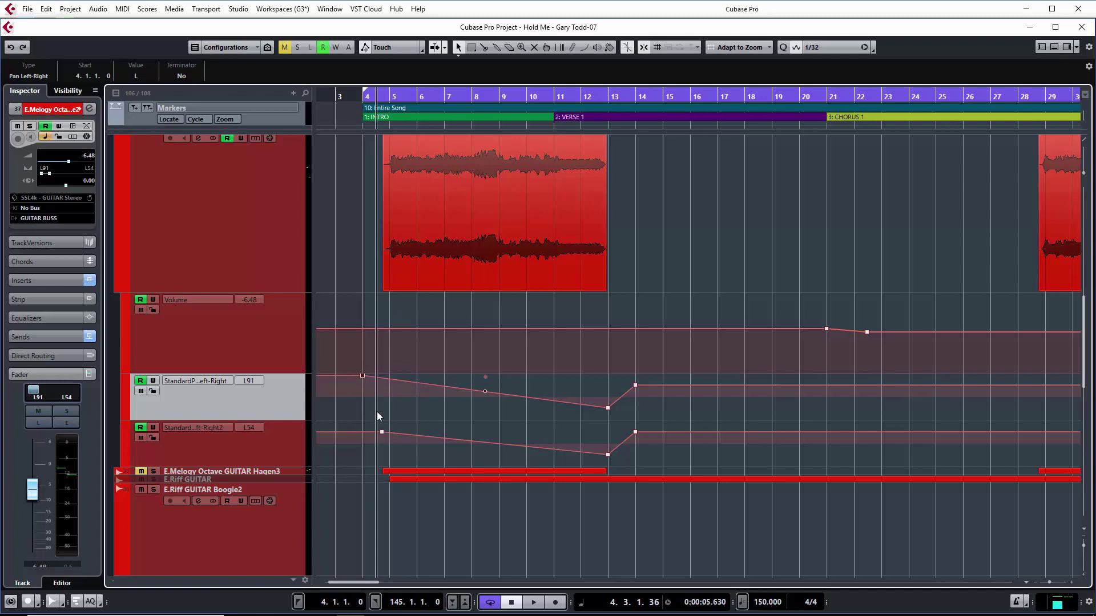
pyautogui.moveTo(382, 432); pyautogui.dragTo(366, 423)
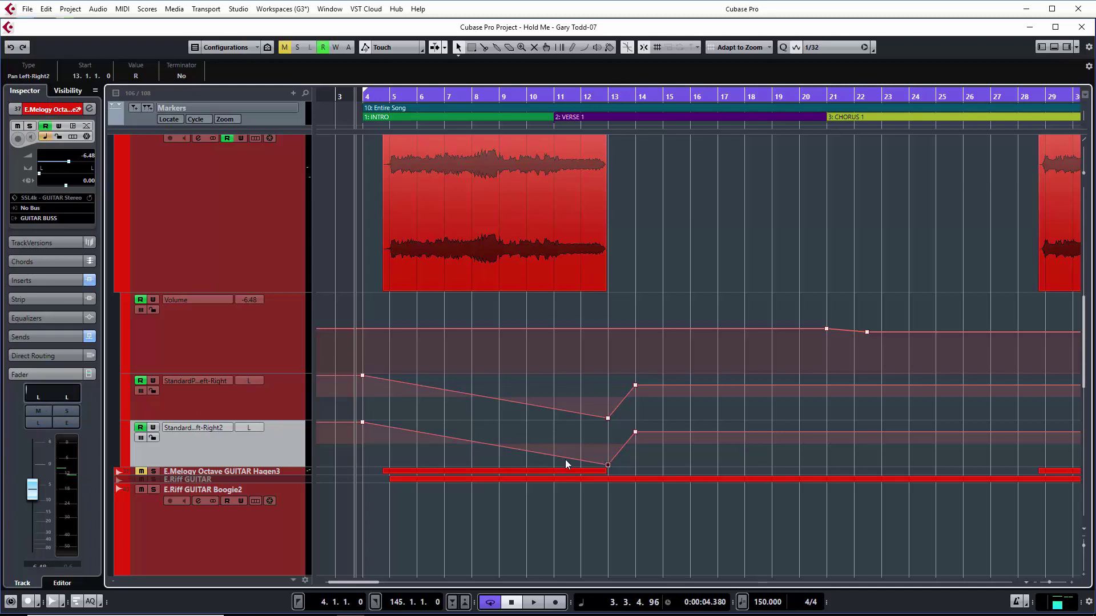
pyautogui.press('space')
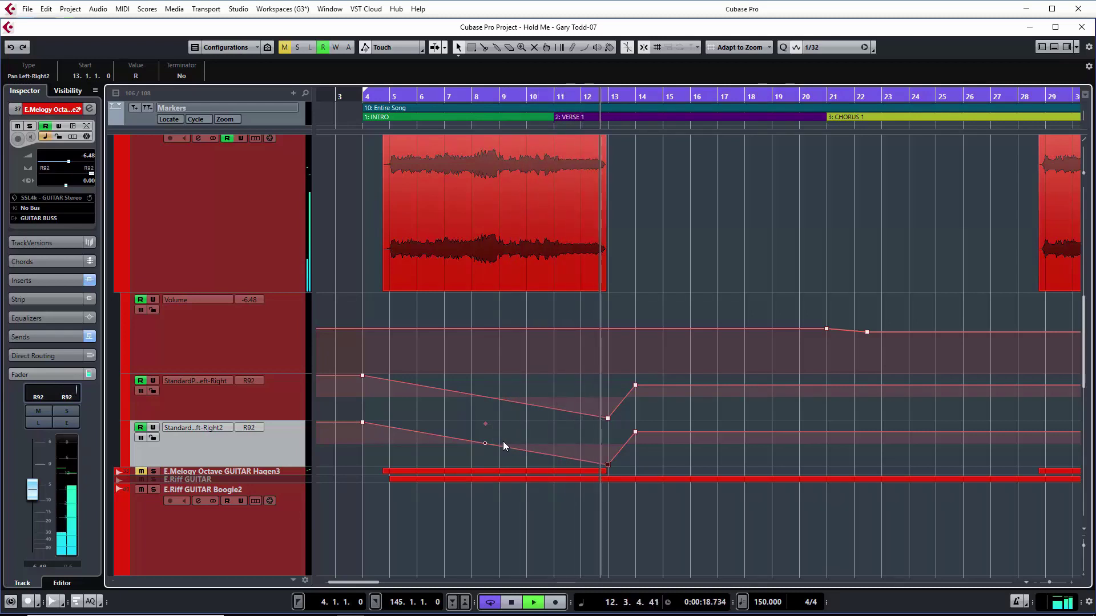
pyautogui.press('space')
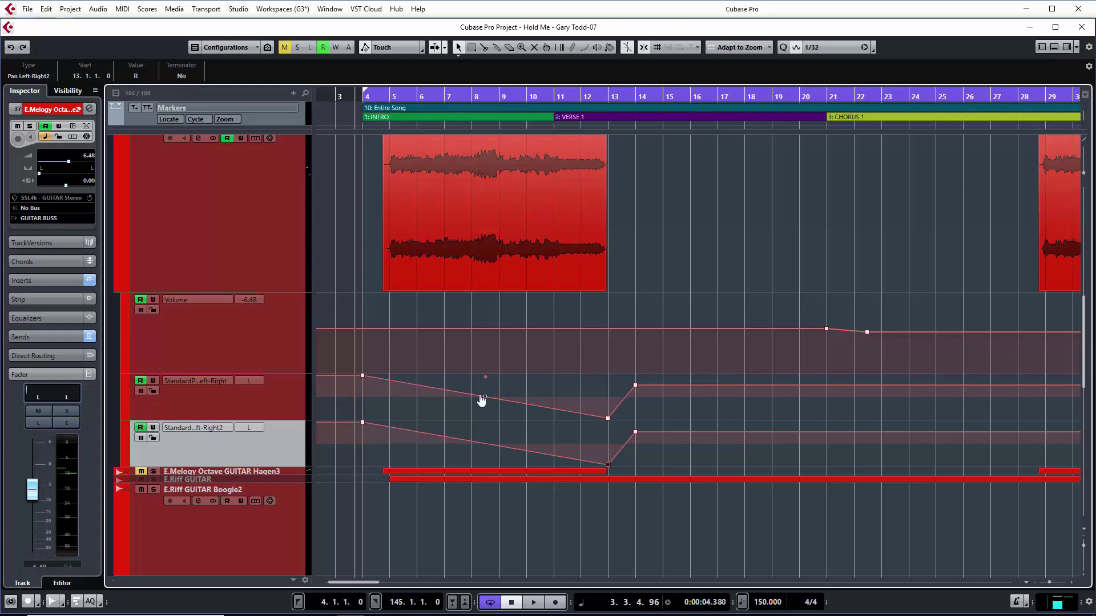
# - Add points in both pan lanes at bar 6 set to full right and at bar 8 set to full left
pyautogui.click(419, 384)
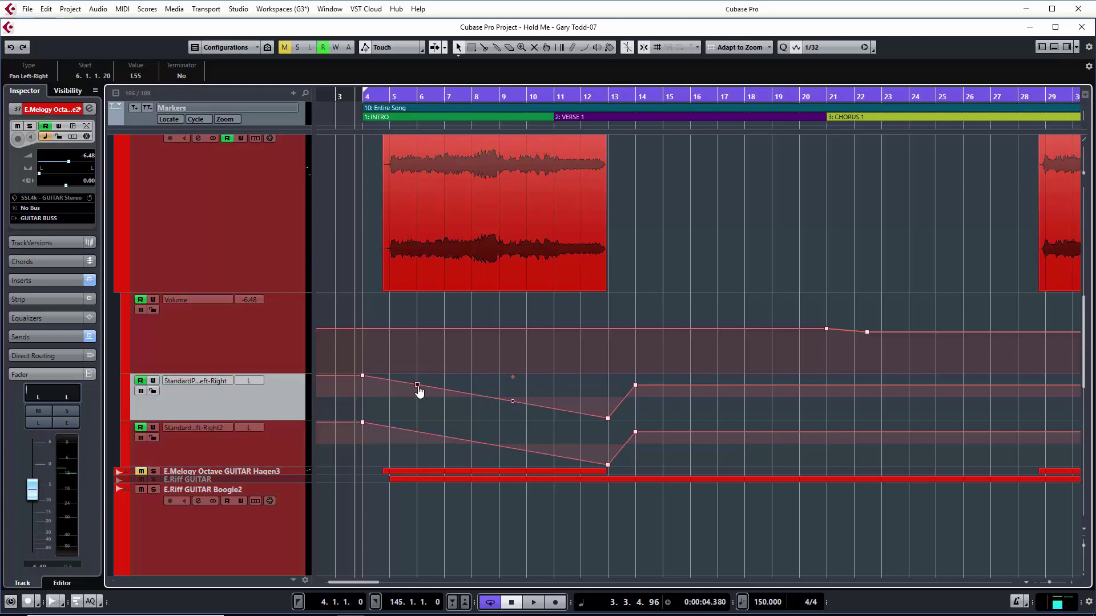
pyautogui.moveTo(418, 426); pyautogui.dragTo(420, 471)
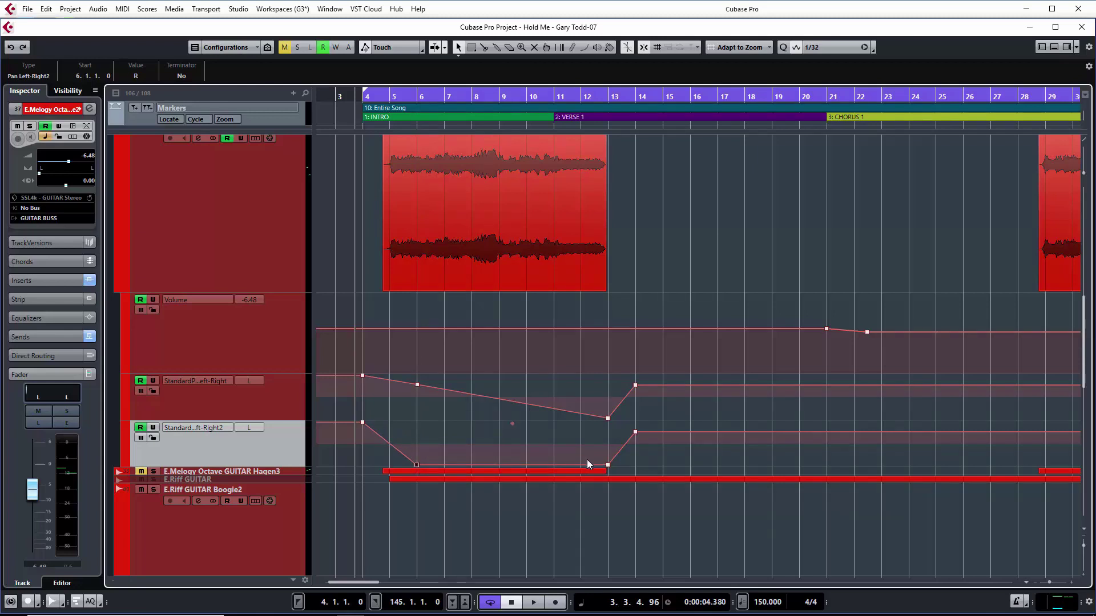
pyautogui.click(472, 464)
pyautogui.click(474, 391)
pyautogui.moveTo(419, 387); pyautogui.dragTo(422, 427)
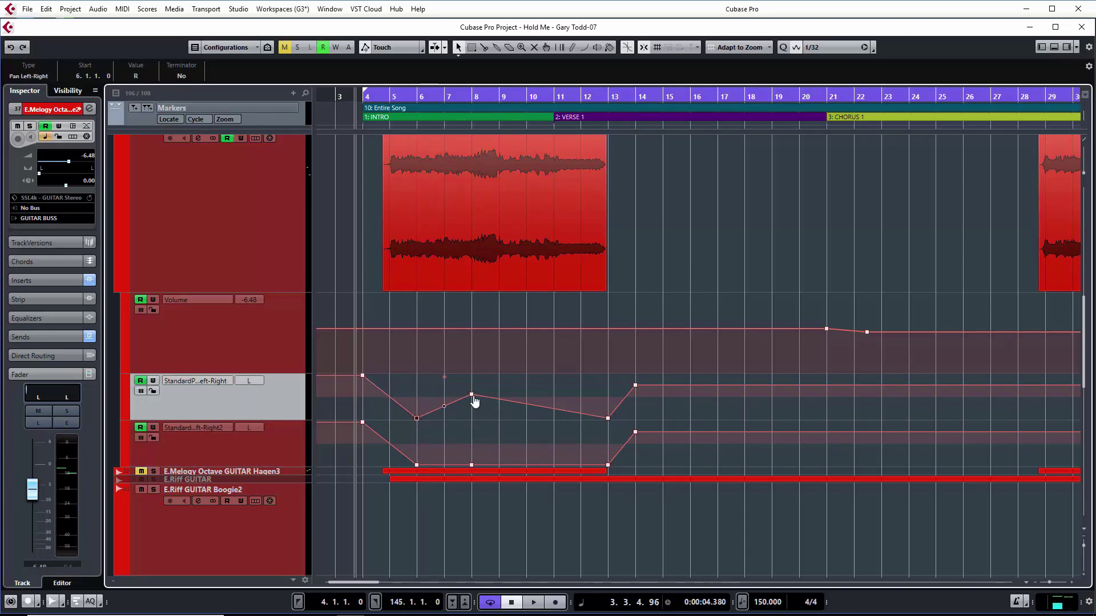
pyautogui.moveTo(471, 395); pyautogui.dragTo(472, 377)
pyautogui.moveTo(472, 465); pyautogui.dragTo(471, 423)
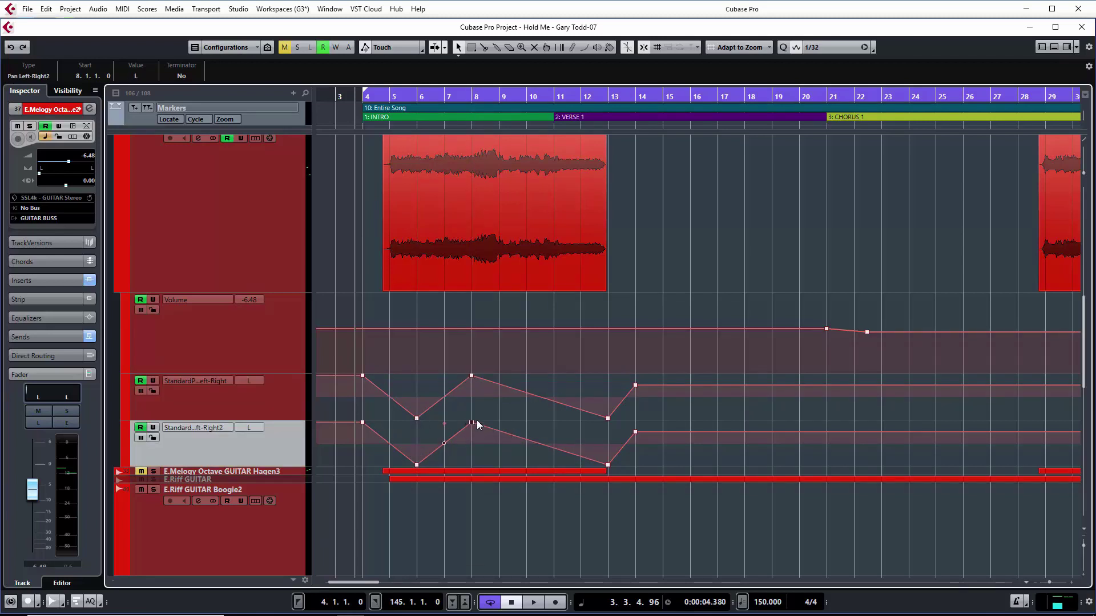
# - Add full-right points at bar 10 in both pan lanes and move the clip-end points to full left at 12.1.1.0
pyautogui.click(530, 389)
pyautogui.moveTo(528, 398); pyautogui.dragTo(529, 427)
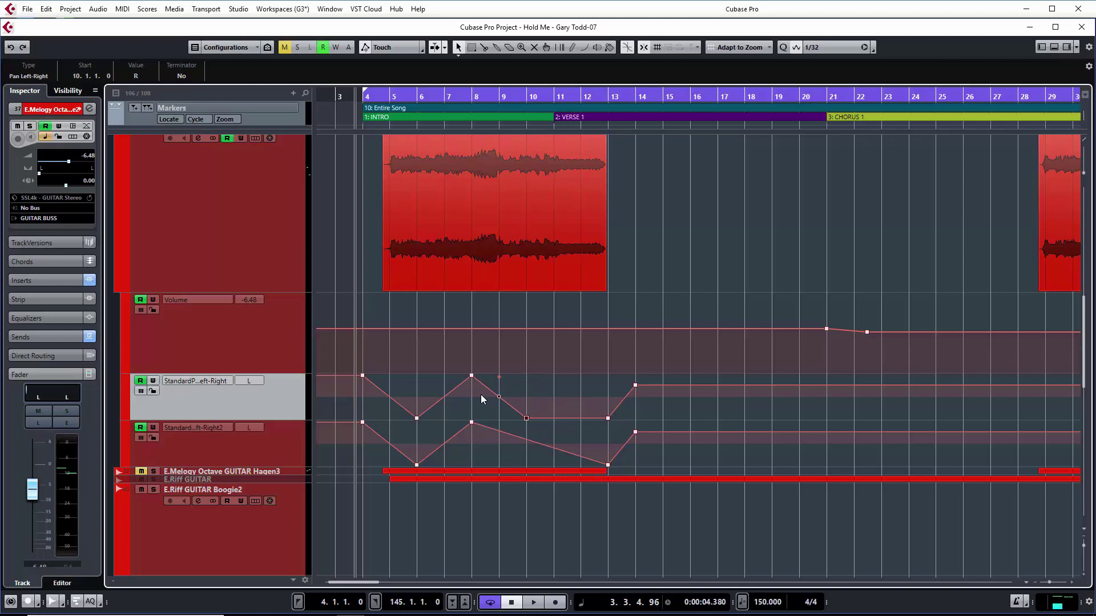
pyautogui.click(528, 436)
pyautogui.moveTo(525, 447); pyautogui.dragTo(526, 477)
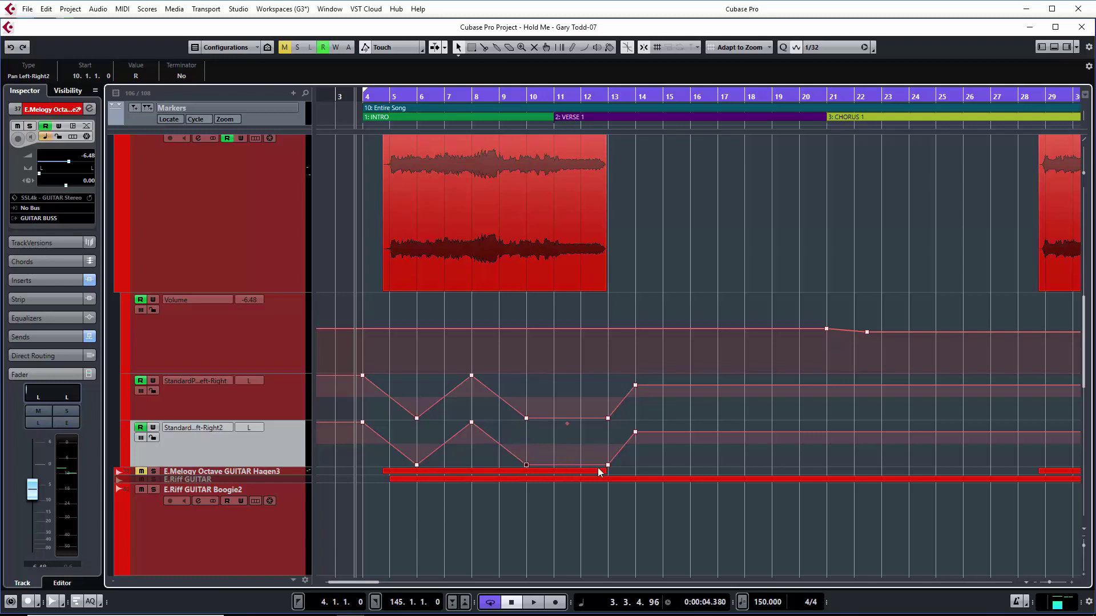
pyautogui.moveTo(610, 471); pyautogui.dragTo(579, 375)
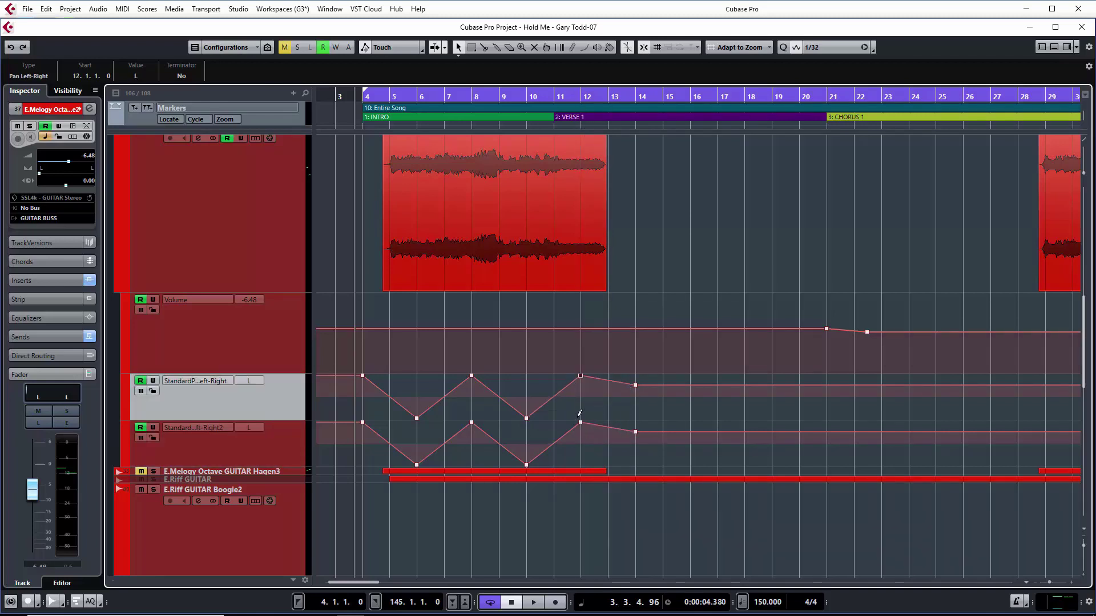
# - Play the intro guitar clip to audition the zigzag panning in both lanes, and stop playback
pyautogui.click(390, 396)
pyautogui.press('space')
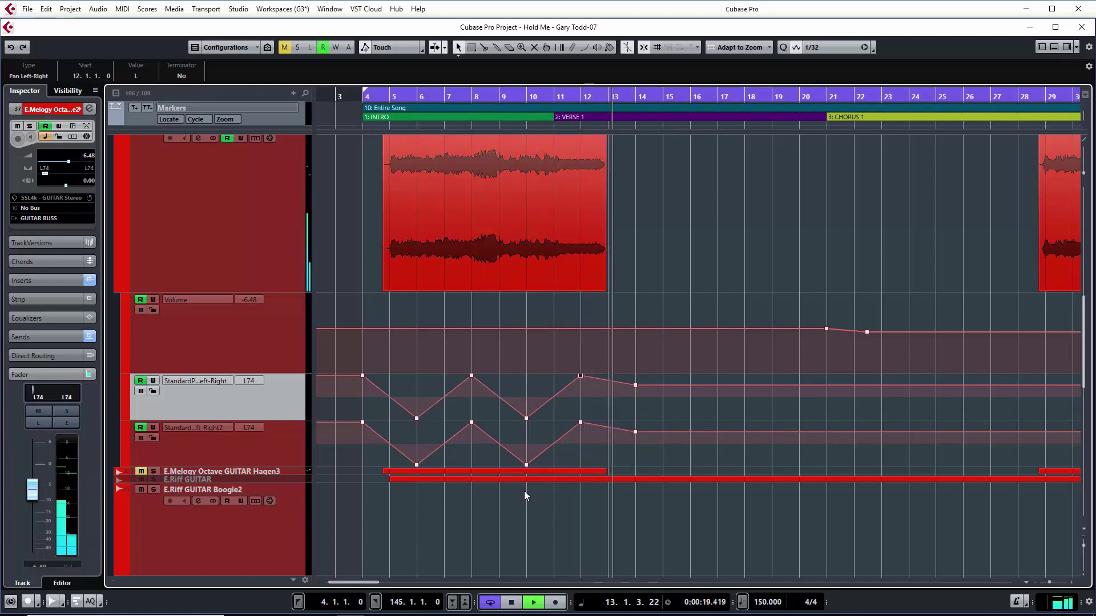
pyautogui.press('space')
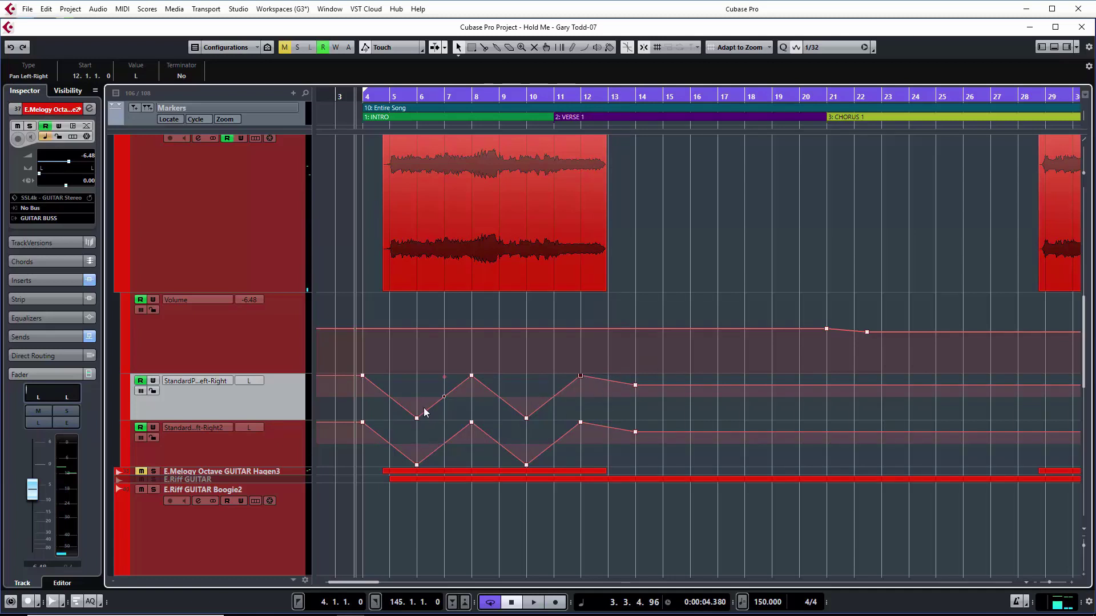
# - Bend the pan ramps between bars 4 and 10 into curves in both lanes
pyautogui.click(391, 406)
pyautogui.moveTo(391, 406); pyautogui.dragTo(387, 458)
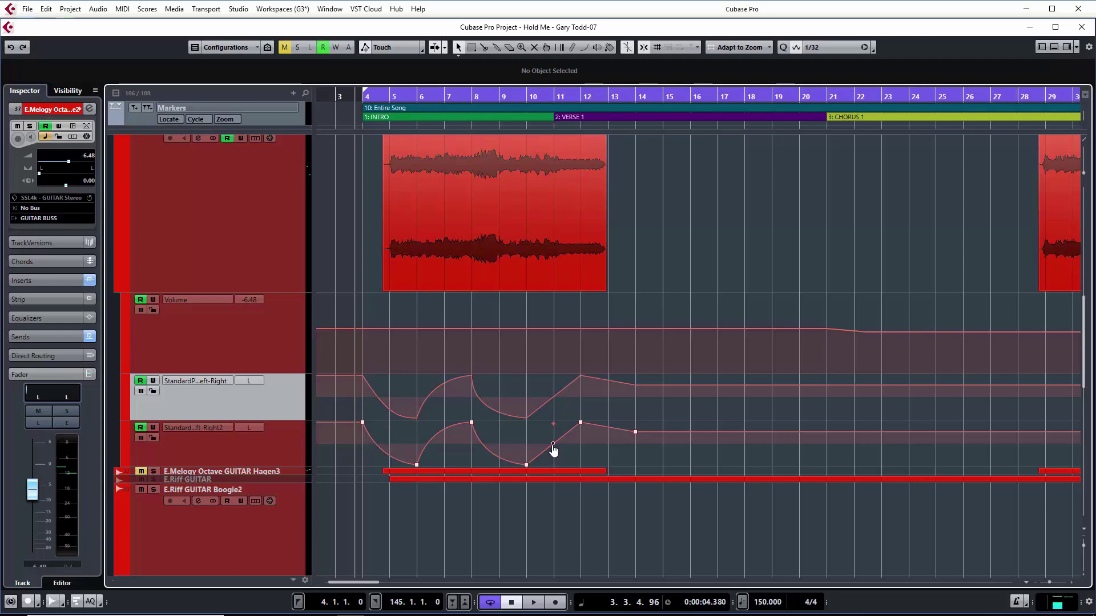
# - Add near-centre points at bar 11 in both pan lanes, move the bar 12 points to 13.1.1.0 at R4 and R9, and audition the result
pyautogui.moveTo(562, 440); pyautogui.dragTo(583, 451)
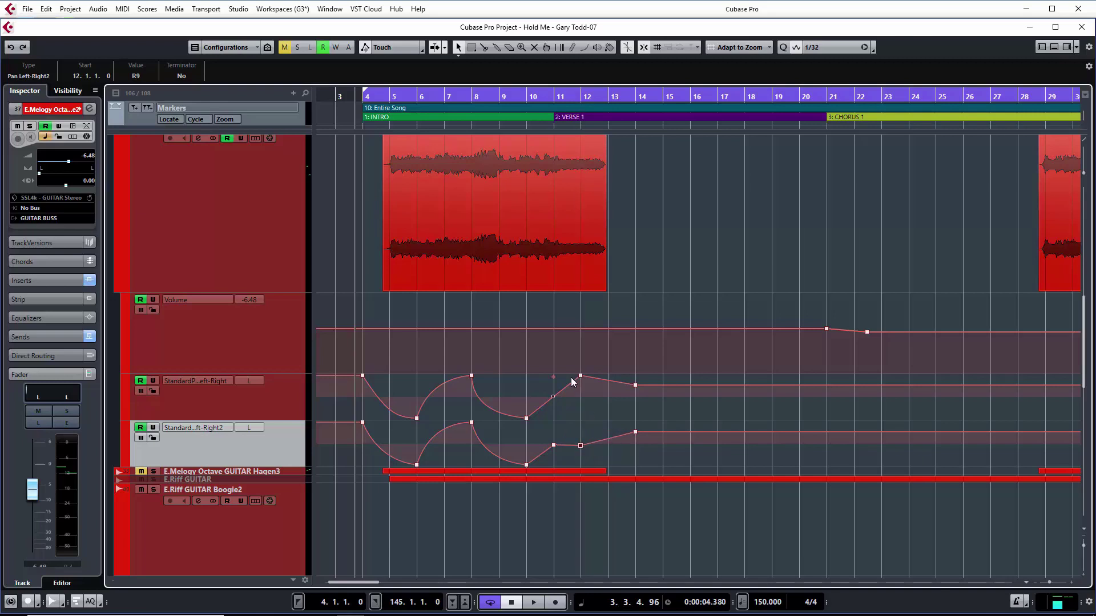
pyautogui.click(559, 392)
pyautogui.moveTo(559, 394); pyautogui.dragTo(608, 405)
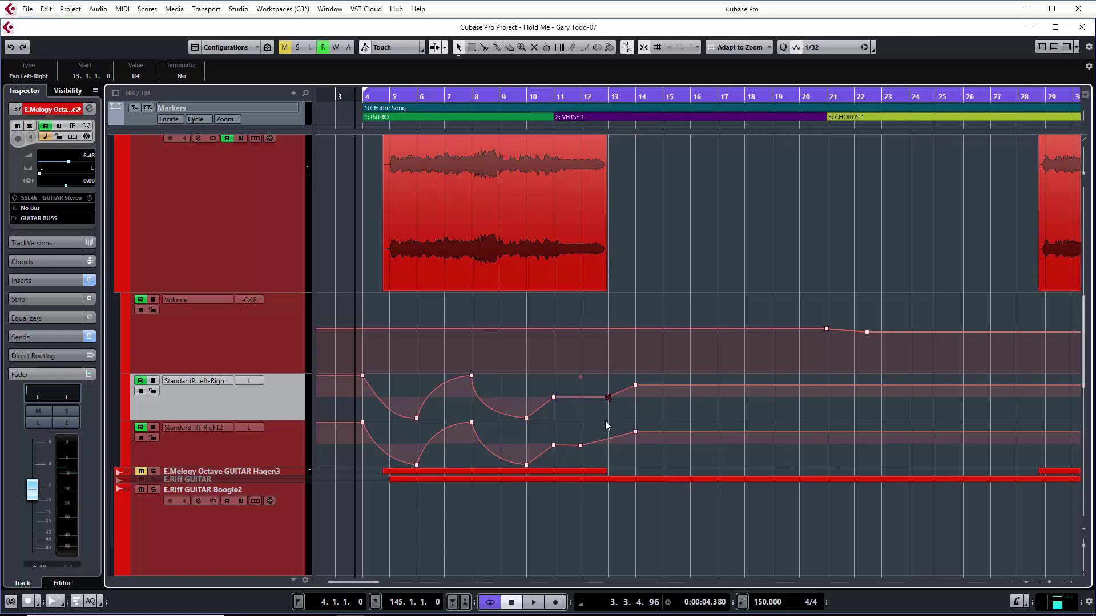
pyautogui.moveTo(581, 450); pyautogui.dragTo(606, 450)
pyautogui.press('space')
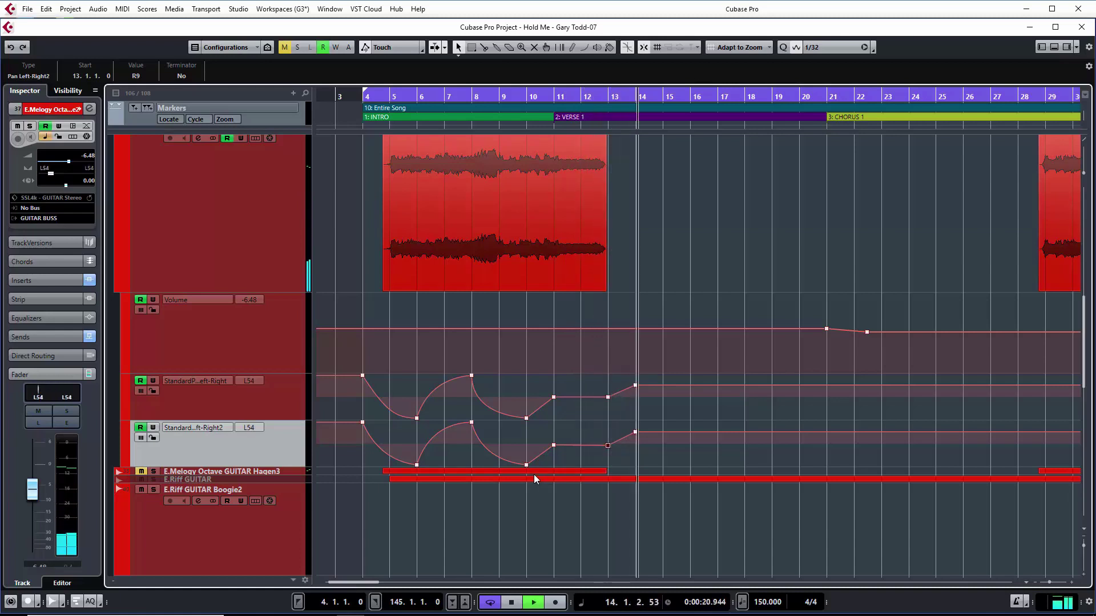
pyautogui.press('space')
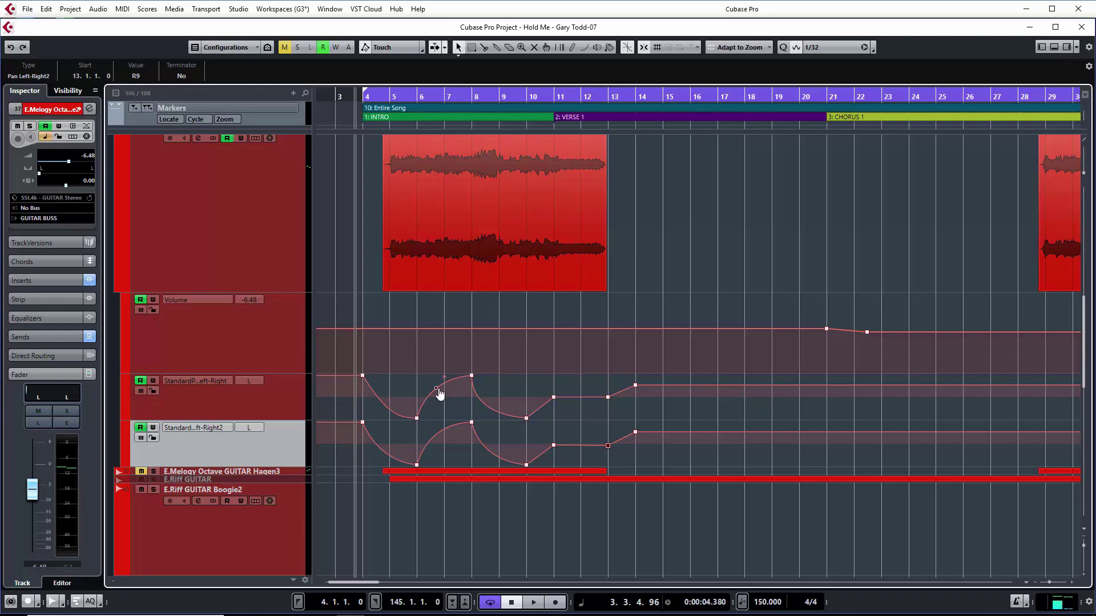
# - Straighten the curved ramps from bar 4 to bar 8 in the first pan lane and from bar 4 to bar 6 in the second
pyautogui.moveTo(438, 394)
pyautogui.mouseDown()
pyautogui.moveTo(458, 418)
pyautogui.moveTo(451, 411)
pyautogui.mouseUp()
pyautogui.moveTo(390, 420); pyautogui.dragTo(392, 404)
pyautogui.moveTo(449, 407); pyautogui.dragTo(446, 403)
pyautogui.moveTo(443, 397)
pyautogui.mouseDown()
pyautogui.moveTo(457, 416)
pyautogui.moveTo(447, 403)
pyautogui.mouseUp()
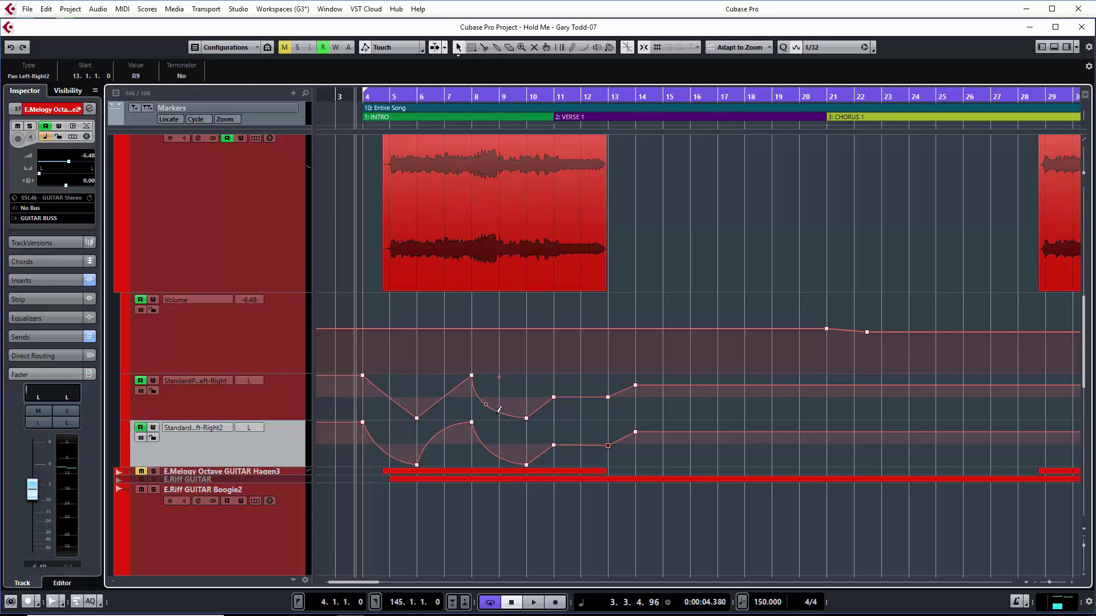
pyautogui.moveTo(384, 453); pyautogui.dragTo(392, 448)
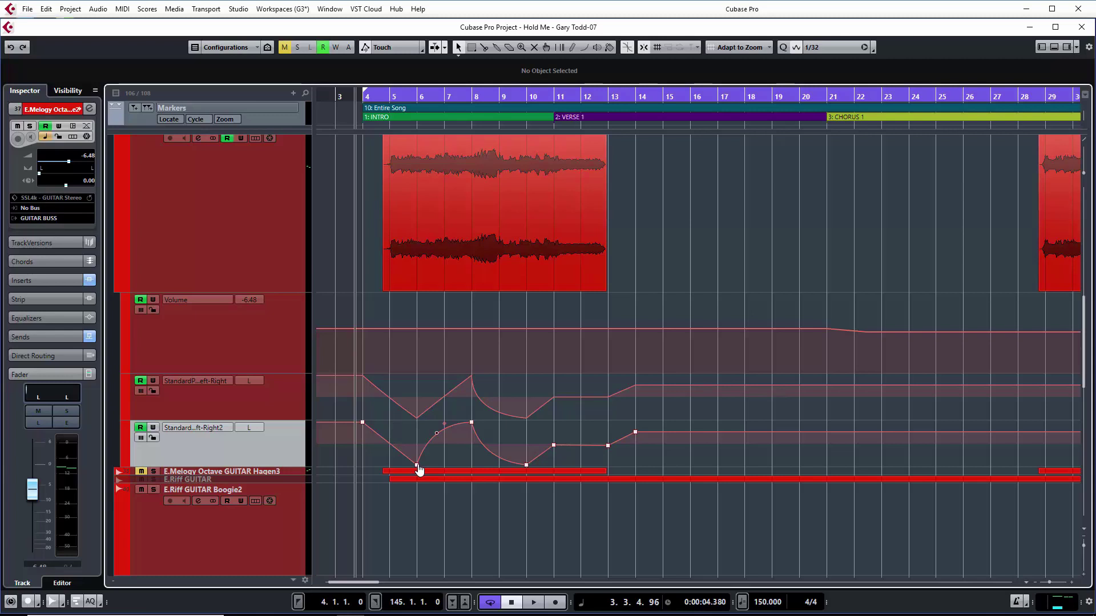
# - Reduce both pan lanes to a ramp reaching near centre at bar 7 by removing the extra points between there and bar 11
pyautogui.moveTo(417, 469); pyautogui.dragTo(419, 451)
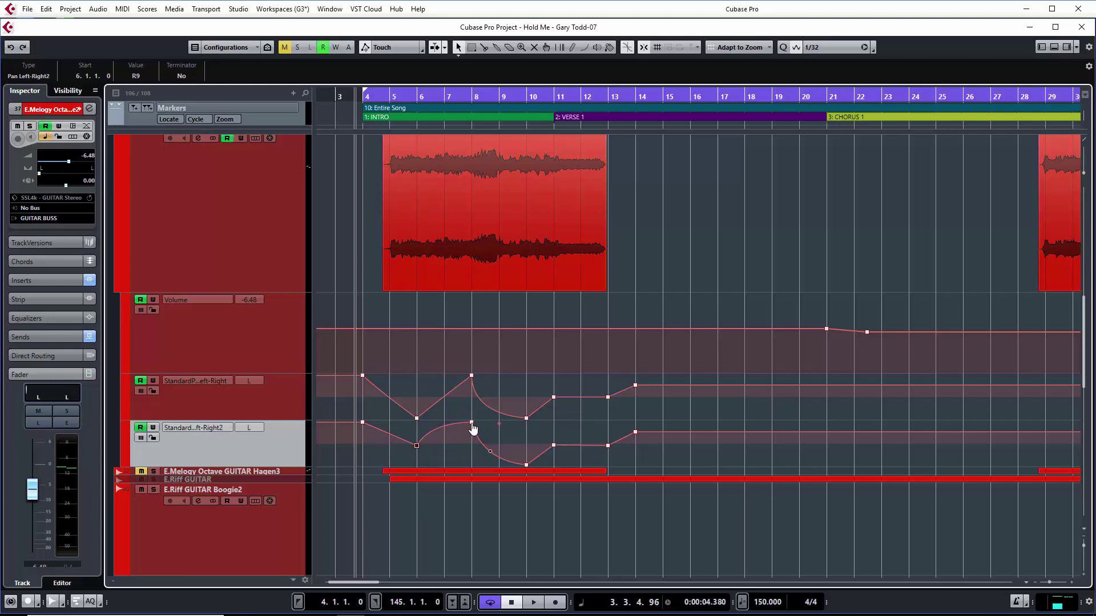
pyautogui.press('Delete')
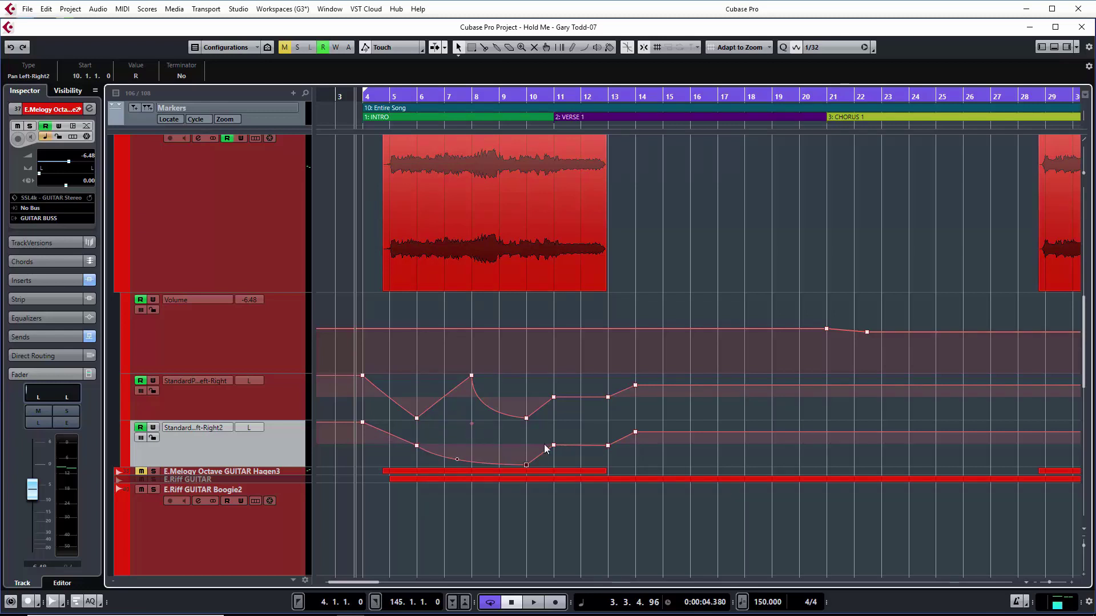
pyautogui.press('Delete')
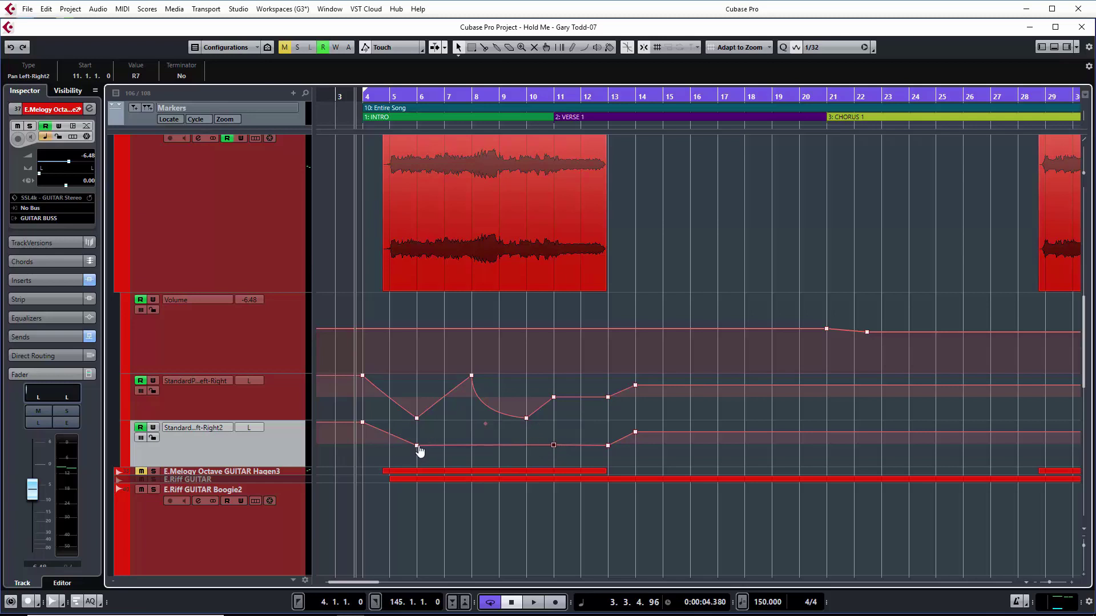
pyautogui.moveTo(418, 445); pyautogui.dragTo(442, 401)
pyautogui.press('Delete')
pyautogui.click(527, 419)
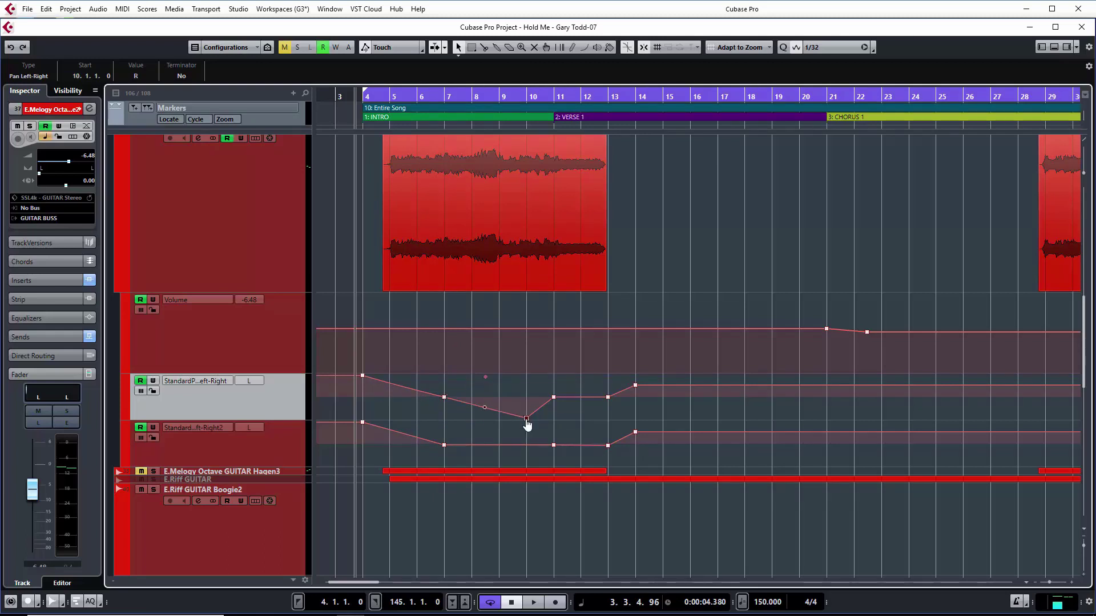
pyautogui.press('Delete')
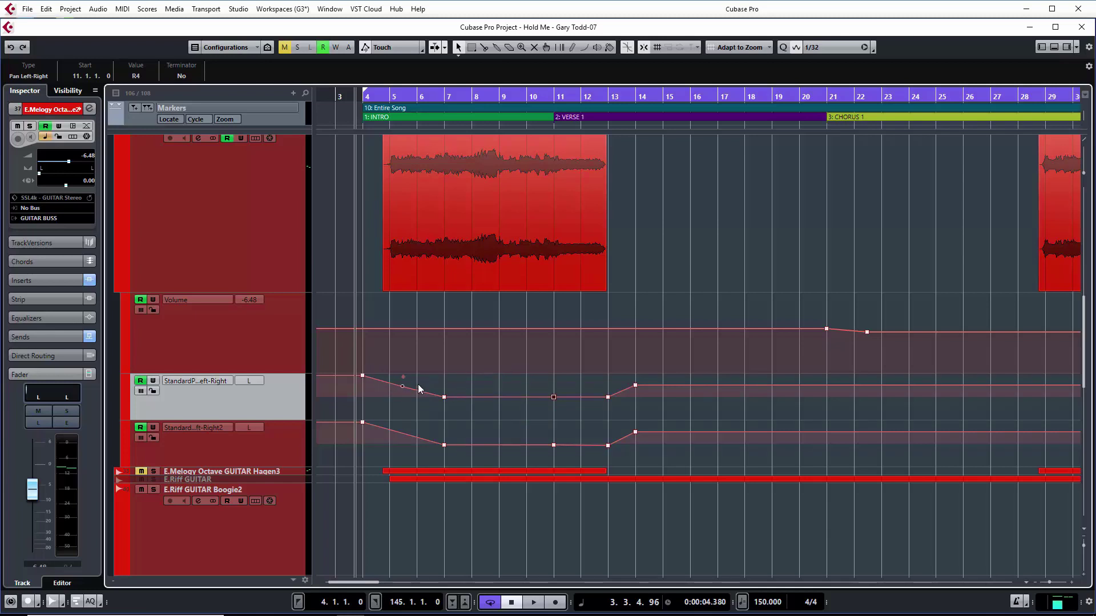
# - Play the intro guitar clip to audition the pan moving from left to centre, and stop playback
pyautogui.press('space')
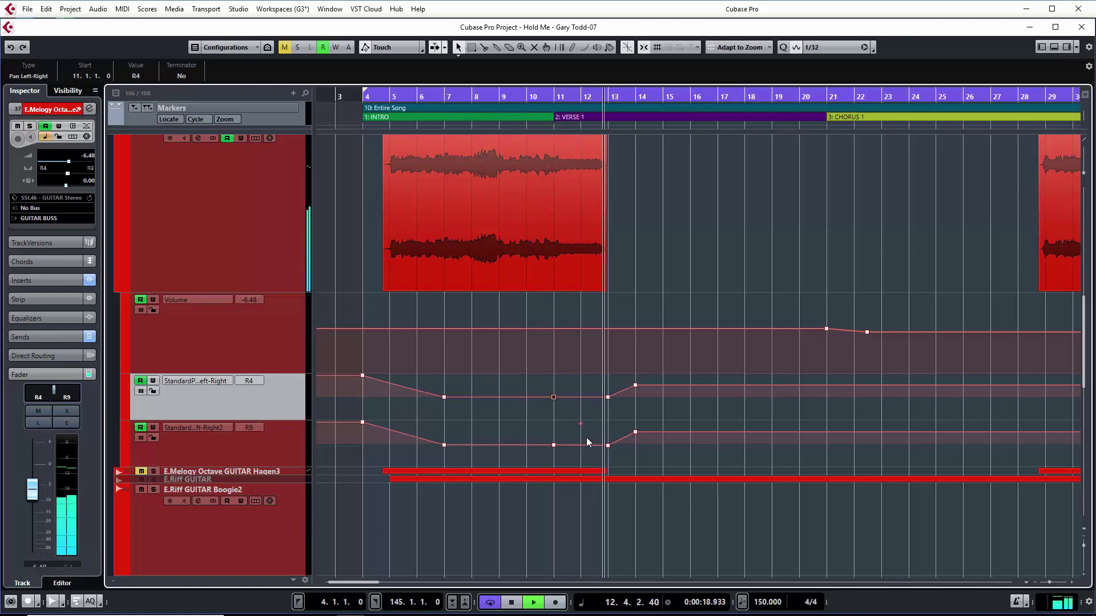
pyautogui.press('space')
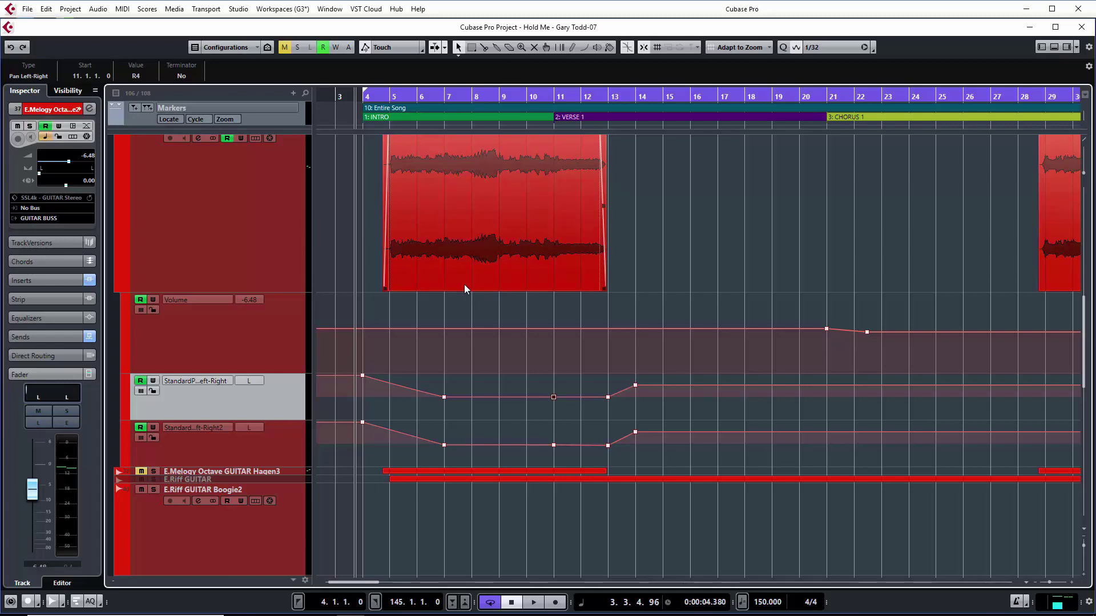
pyautogui.click(444, 303)
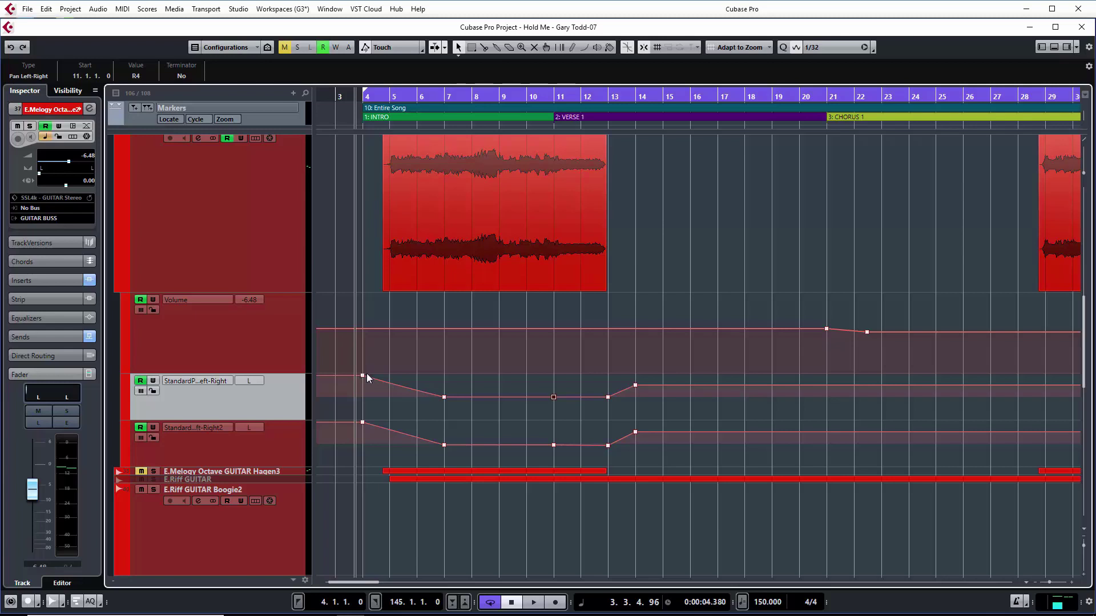
# - Set the second pan lane's starting point at 4.1.1.0 to full right, keeping the first lane's starting point at full left
pyautogui.moveTo(387, 249)
pyautogui.moveTo(363, 423); pyautogui.dragTo(369, 475)
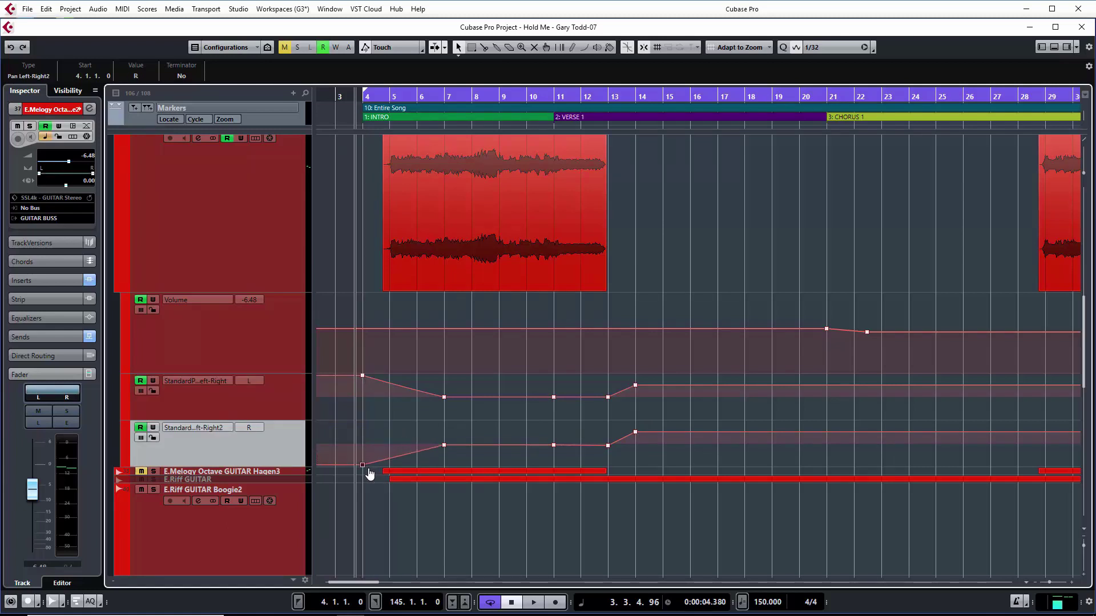
pyautogui.click(363, 378)
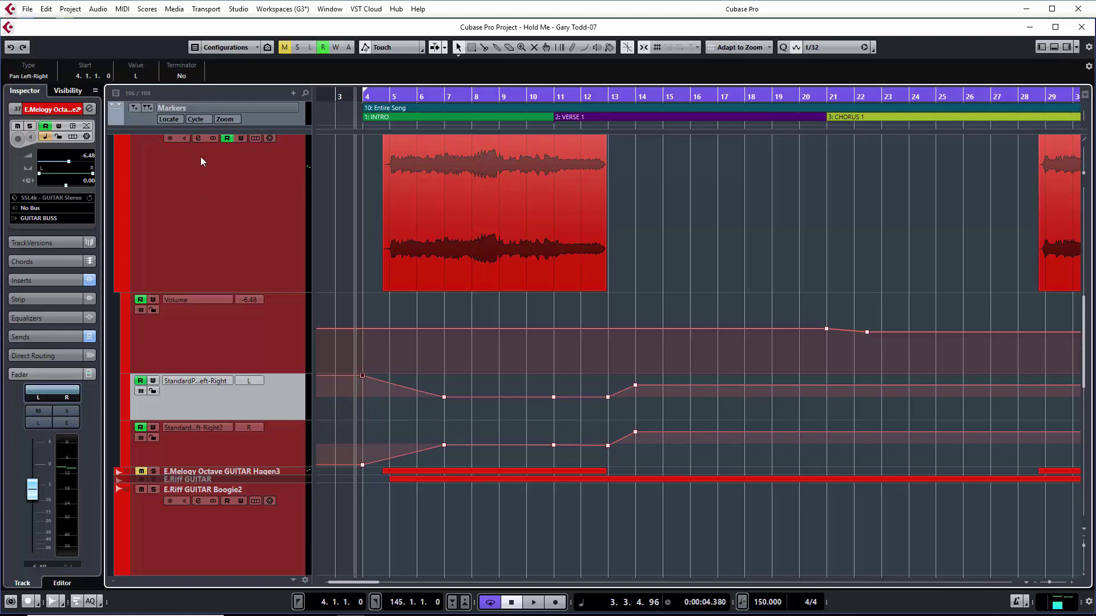
# - Open the channel settings of the Melogy Octave GUITAR Boogie2 track and load SideWidener in insert slot 6
pyautogui.click(198, 138)
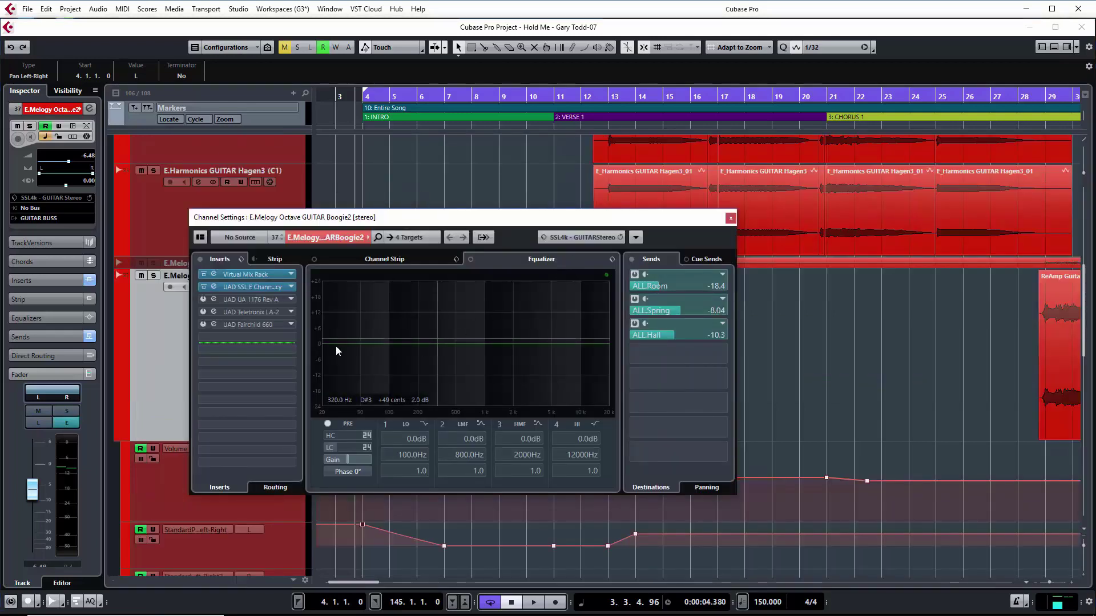
pyautogui.click(282, 337)
pyautogui.write('side')
pyautogui.click(258, 369)
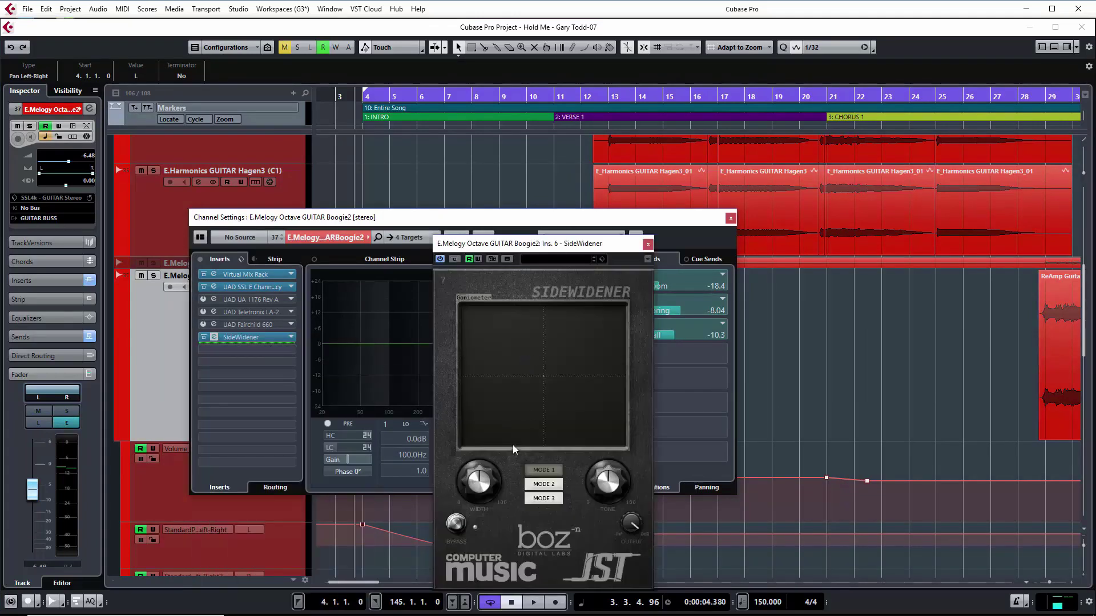
# - Solo the Melogy Octave GUITAR Boogie2 track and play it with the SideWidener goniometer in full view to examine the stereo width
pyautogui.moveTo(460, 218); pyautogui.dragTo(761, 212)
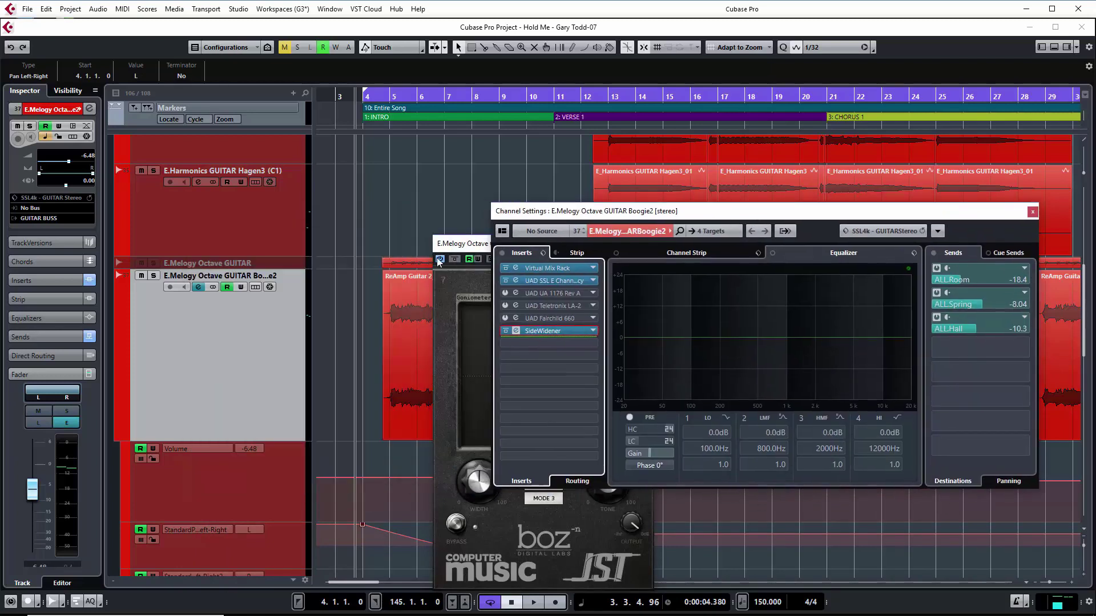
pyautogui.click(153, 275)
pyautogui.press('space')
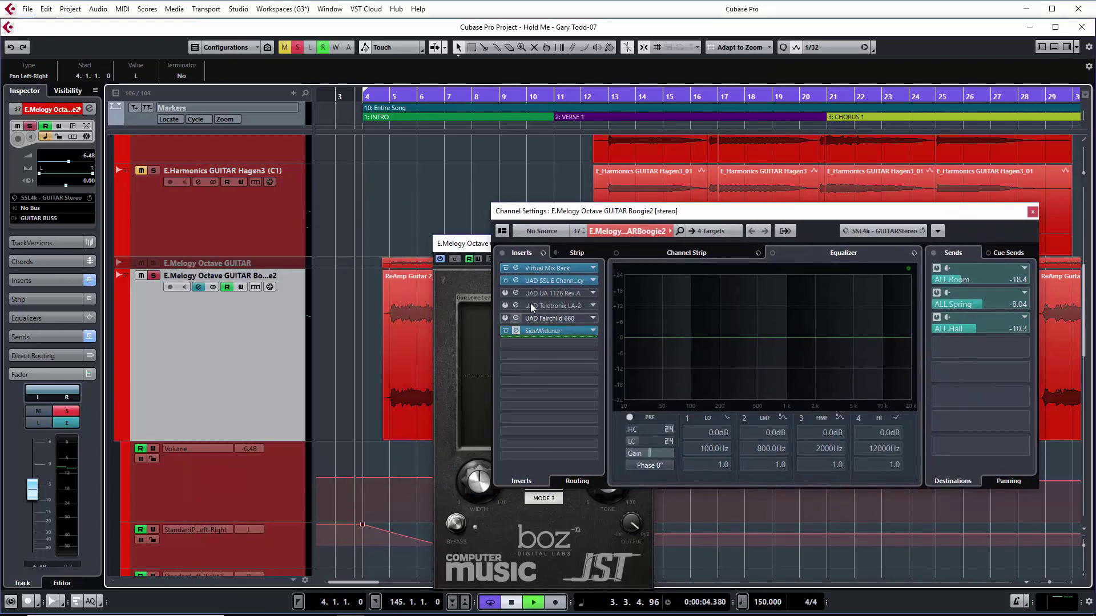
pyautogui.moveTo(477, 245); pyautogui.dragTo(491, 217)
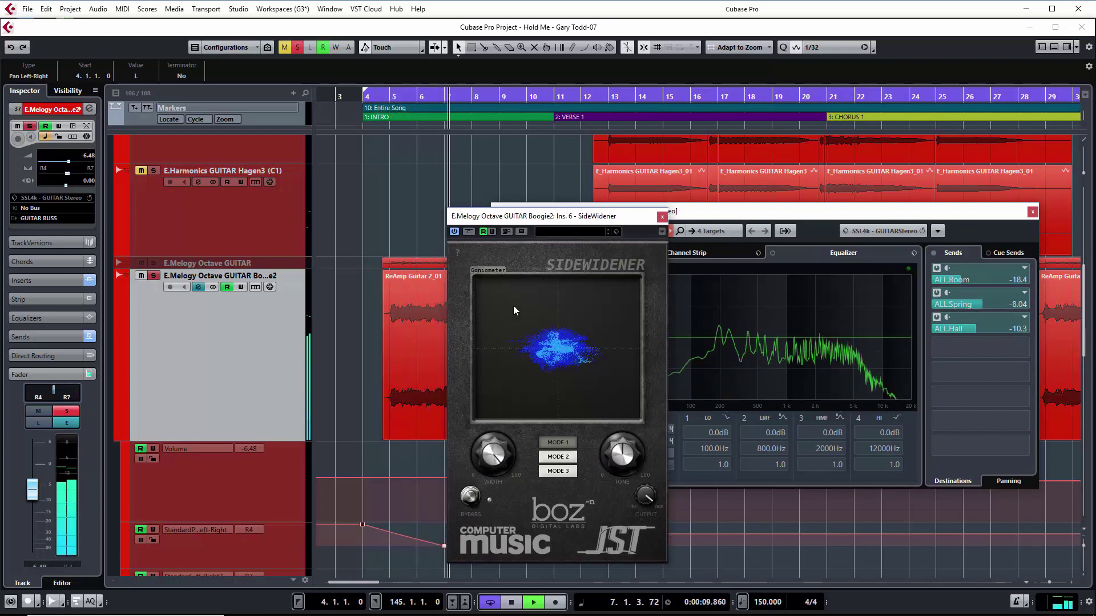
# - Replay the intro from the cycle start to recheck the width on the goniometer, and close the SideWidener and Channel Settings windows
pyautogui.press('KP_1')
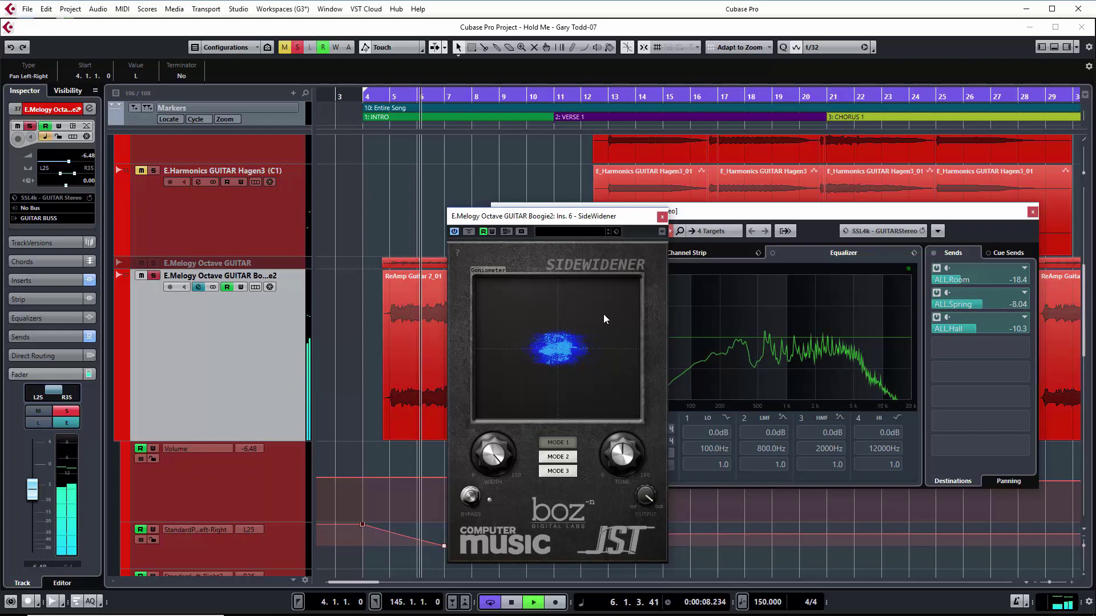
pyautogui.press('space')
pyautogui.click(661, 217)
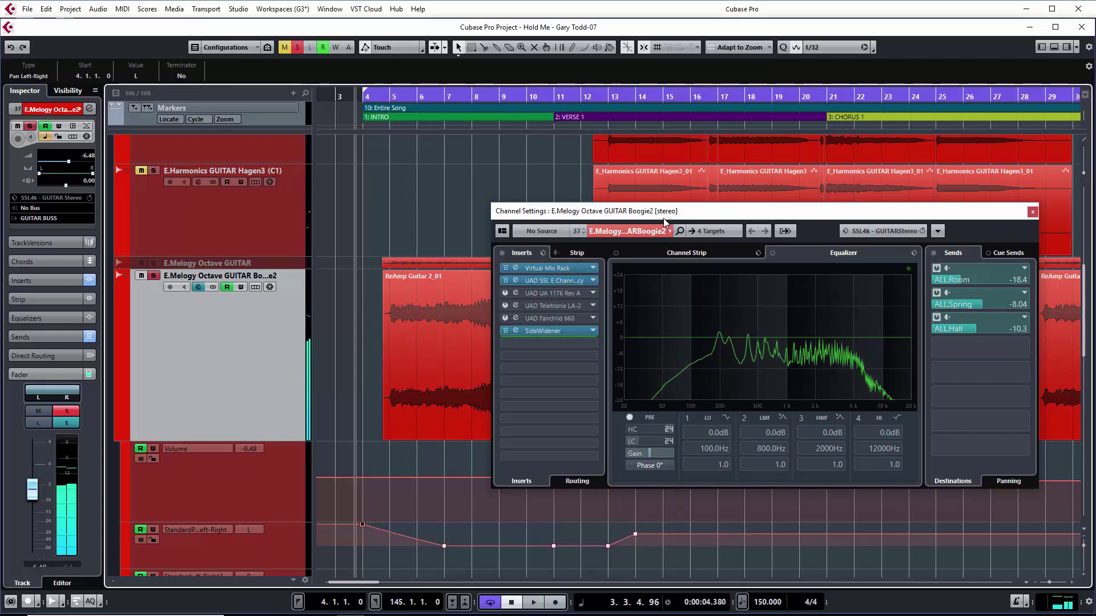
pyautogui.click(1032, 212)
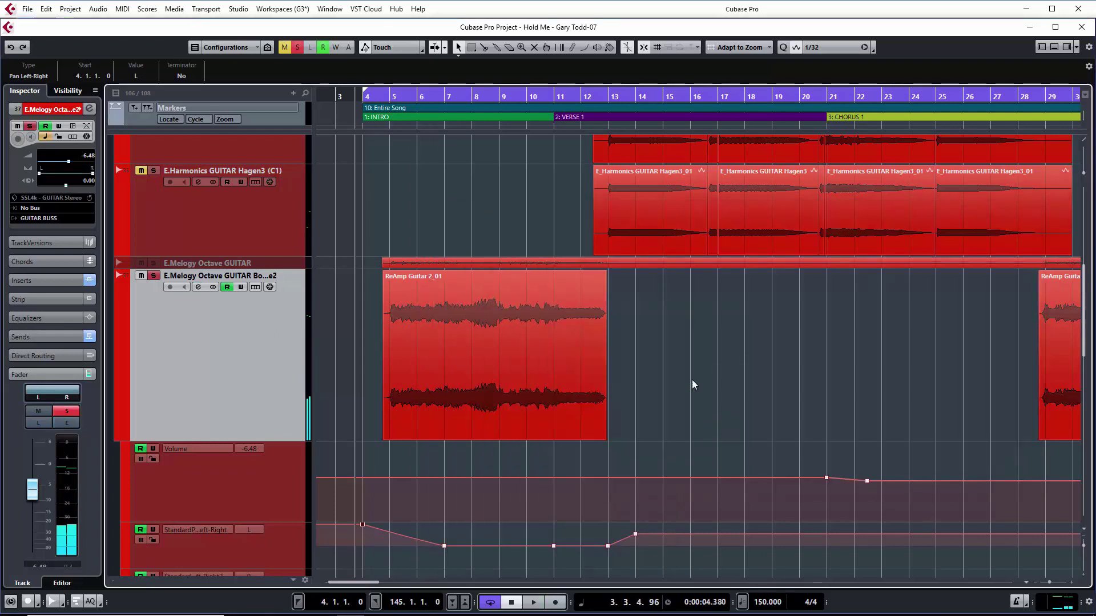
# - Move the end points of the opening pan ramps to 8.1.1.0 in both guitar pan lanes, keeping the first at R4 and the second at R7
pyautogui.scroll(-3, 482, 447)
pyautogui.moveTo(445, 373); pyautogui.dragTo(471, 370)
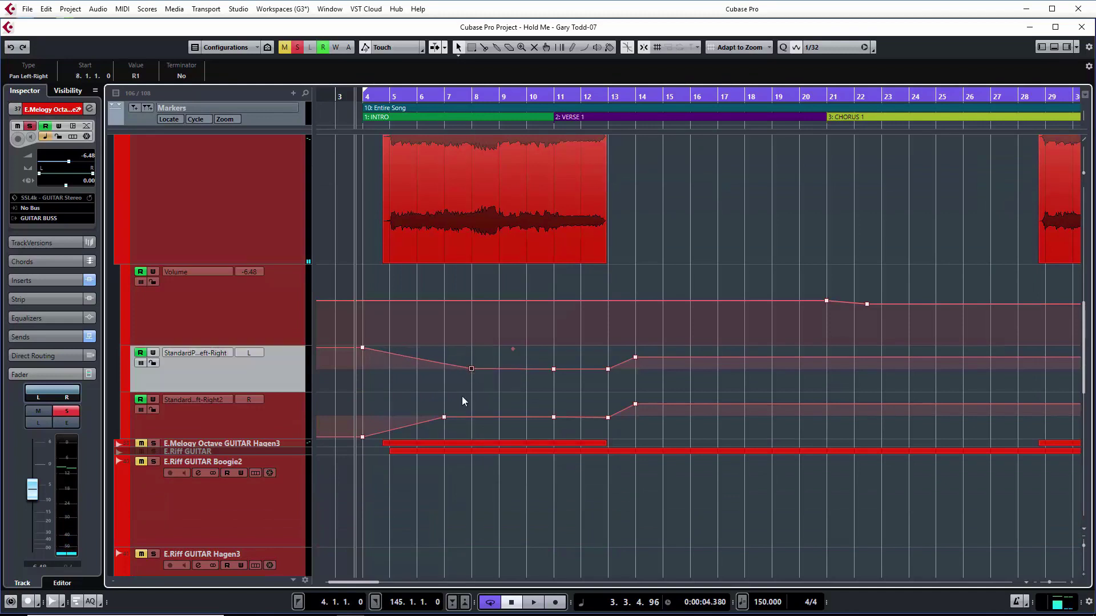
pyautogui.moveTo(444, 417); pyautogui.dragTo(470, 424)
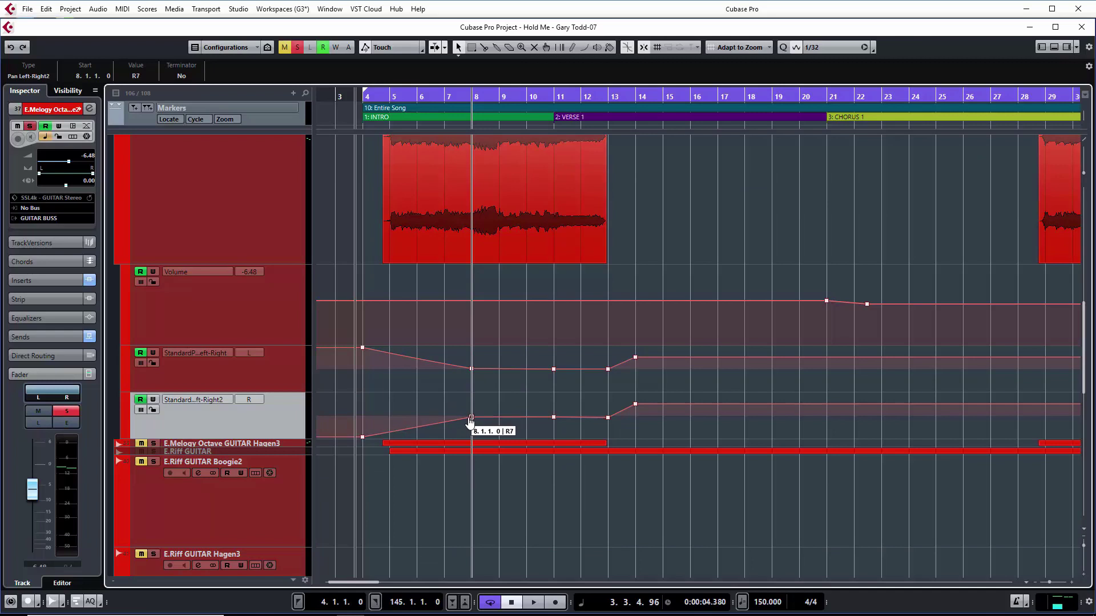
pyautogui.click(471, 369)
pyautogui.moveTo(472, 373); pyautogui.dragTo(472, 375)
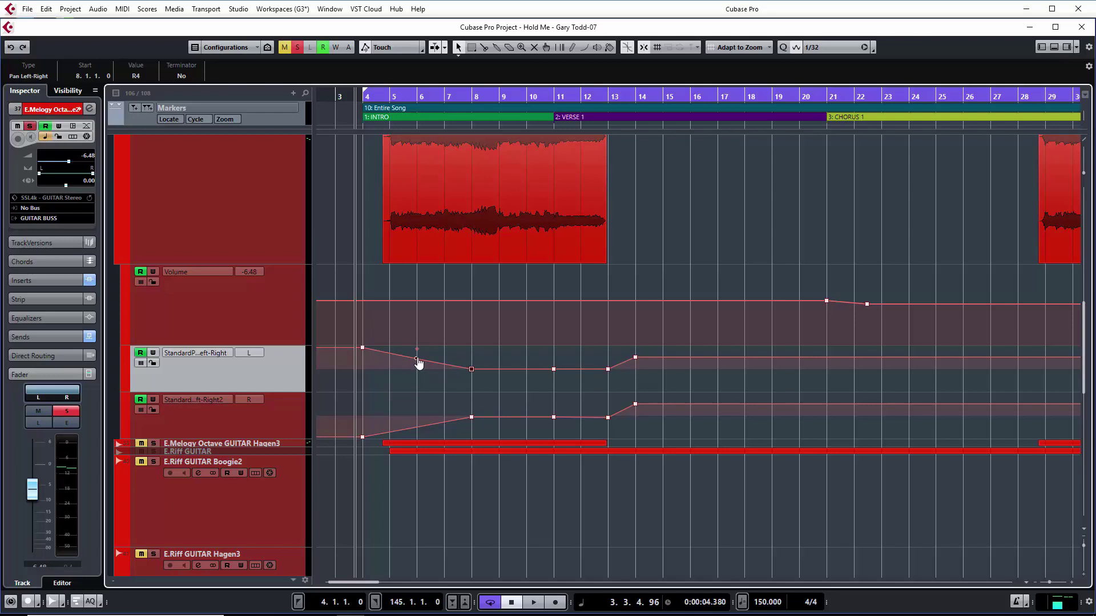
# - Bend the pan ramps between bars 4 and 8 in both guitar lanes into smooth curves and play the section to audition them
pyautogui.moveTo(418, 363); pyautogui.dragTo(421, 358)
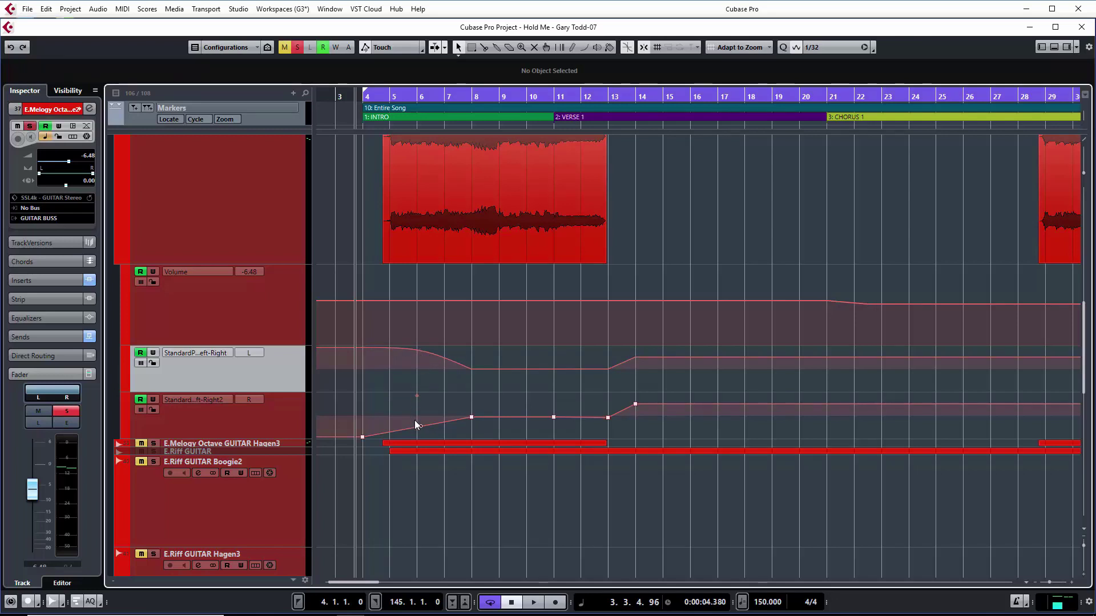
pyautogui.moveTo(421, 429); pyautogui.dragTo(423, 438)
pyautogui.press('space')
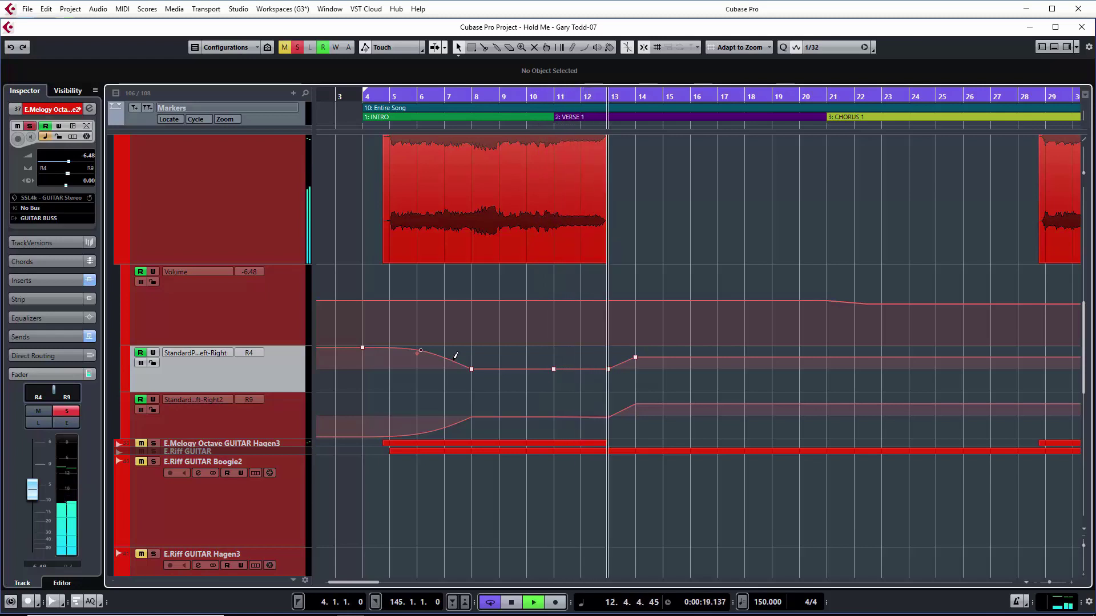
pyautogui.press('space')
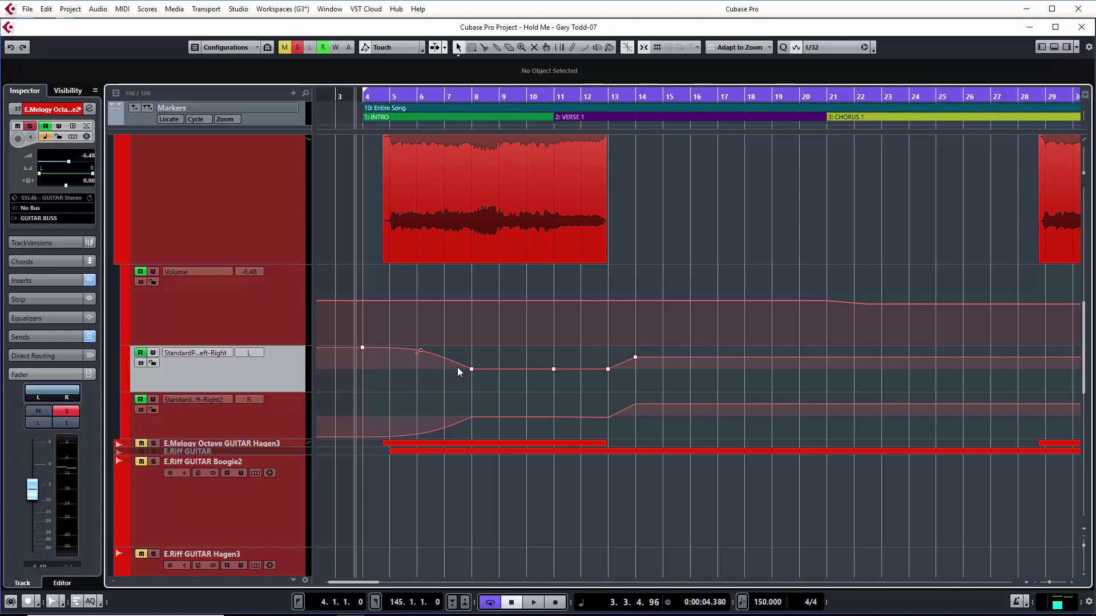
# - Expand the Bass Tracks folder and enable automation writing on the BASS Mono track
pyautogui.scroll(3, 495, 303)
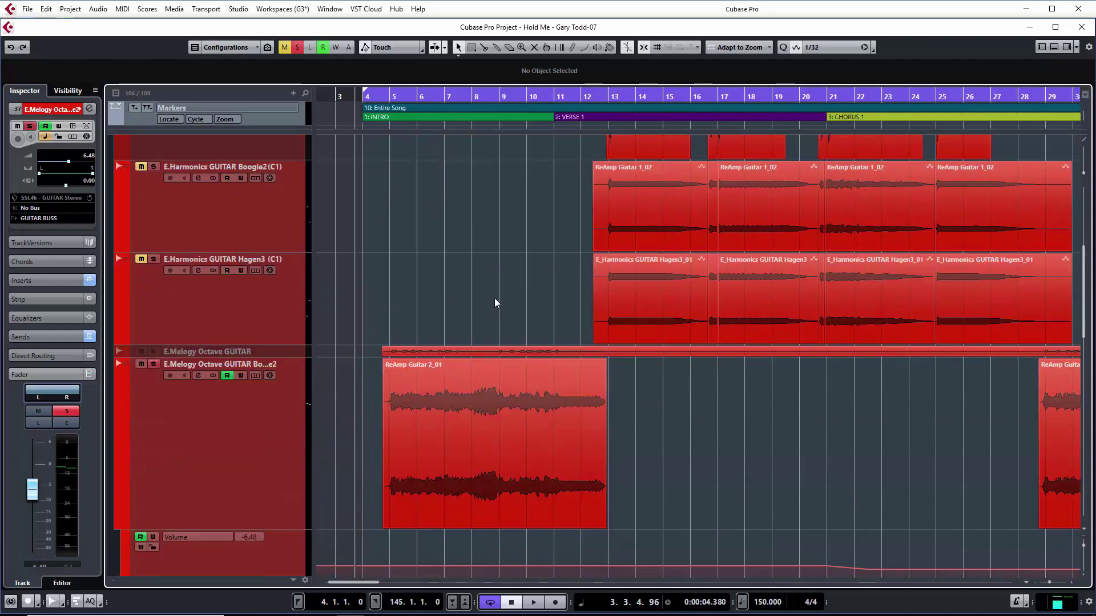
pyautogui.scroll(-2, 505, 345)
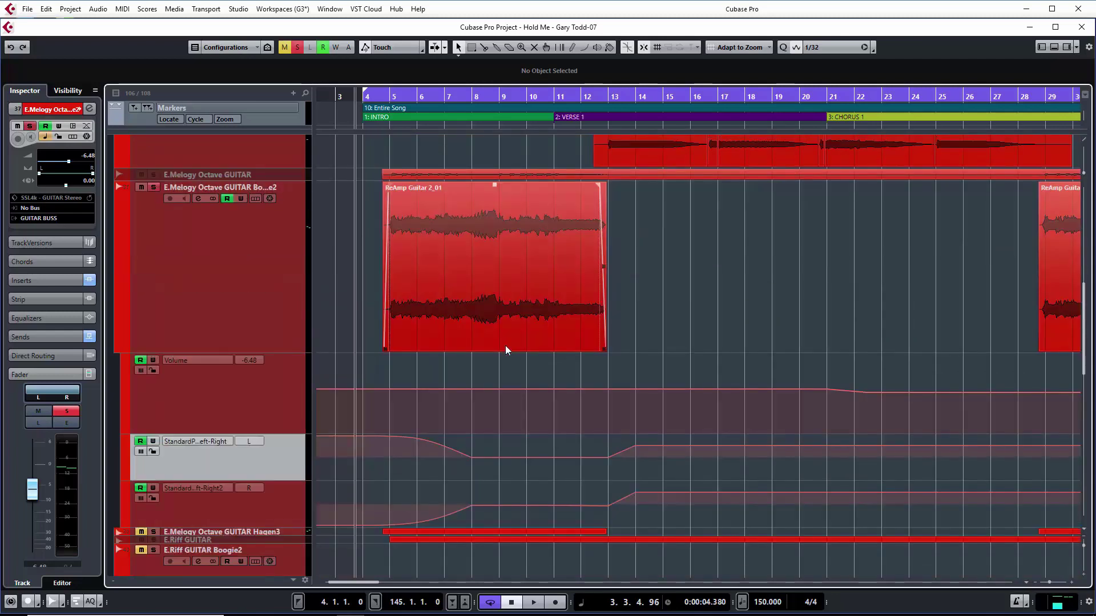
pyautogui.scroll(-2, 505, 345)
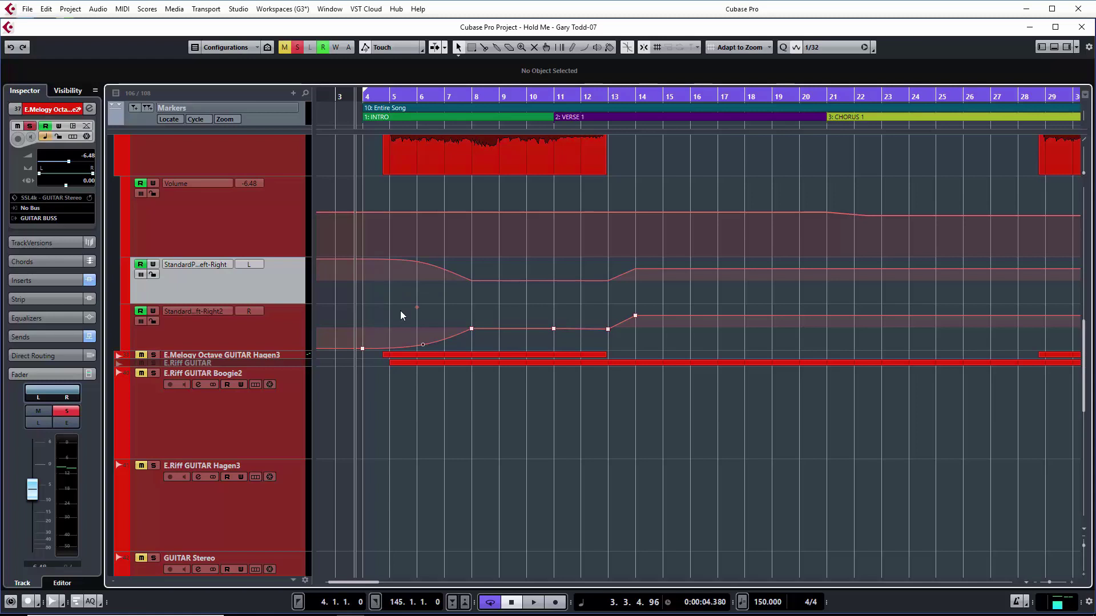
pyautogui.scroll(1, 423, 310)
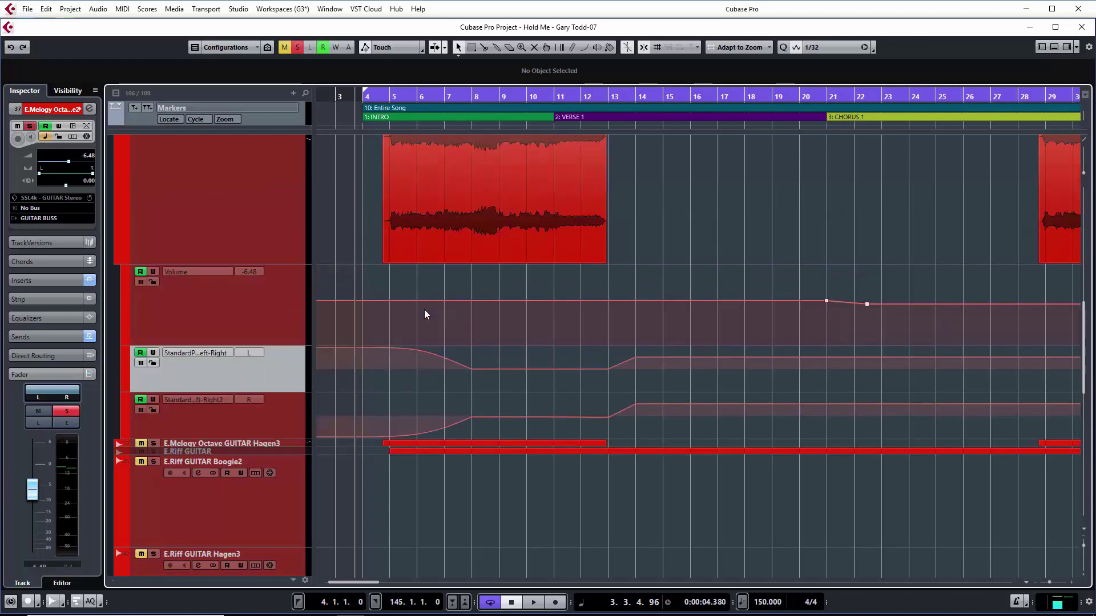
pyautogui.scroll(3, 423, 310)
pyautogui.scroll(3, 423, 309)
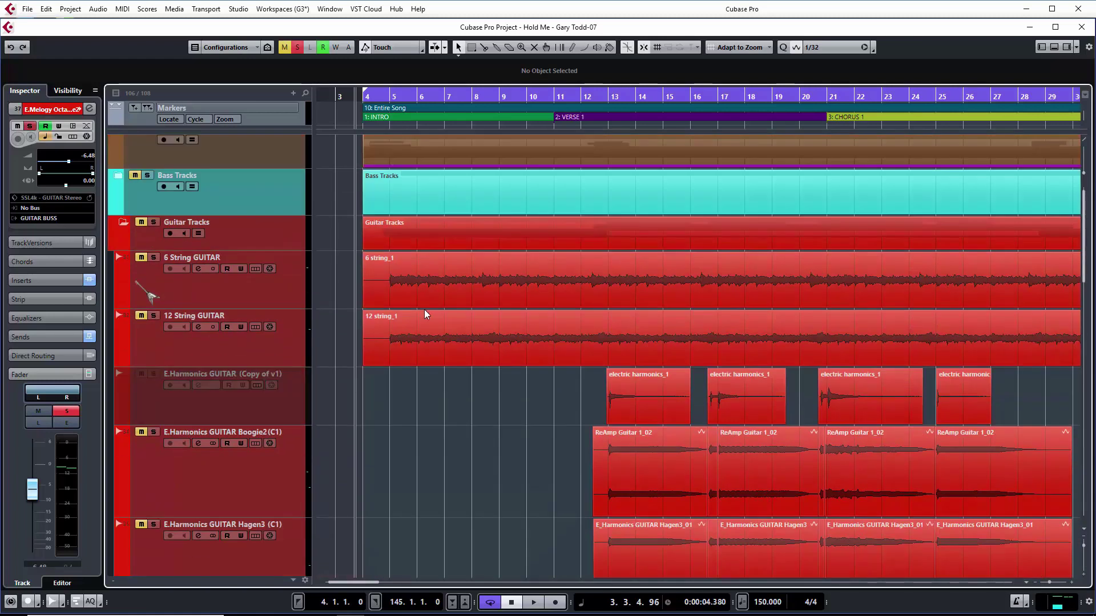
pyautogui.click(120, 176)
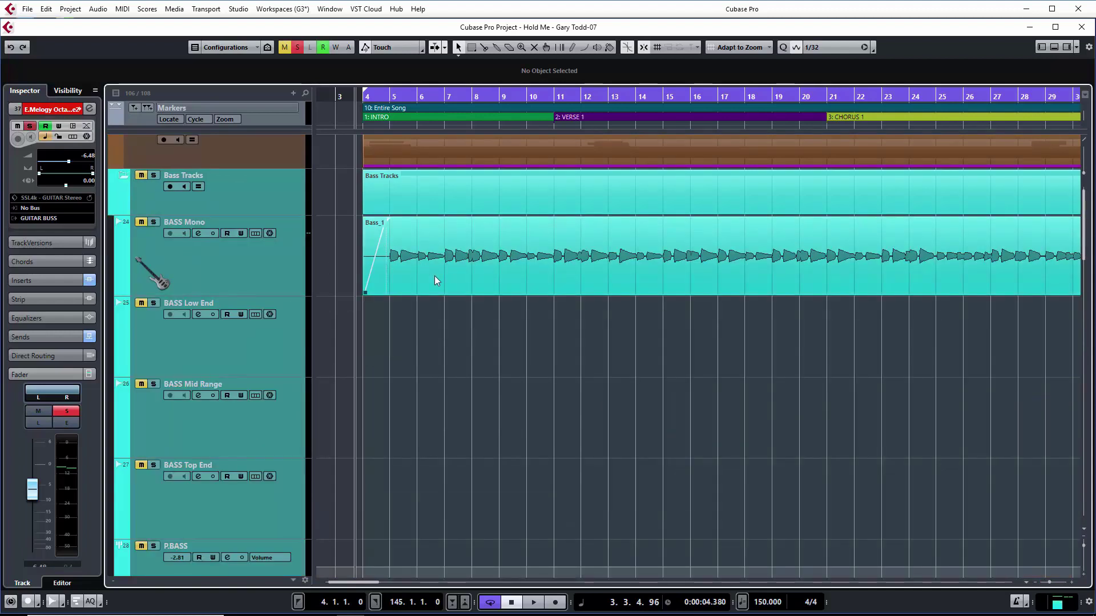
pyautogui.click(235, 292)
pyautogui.click(242, 233)
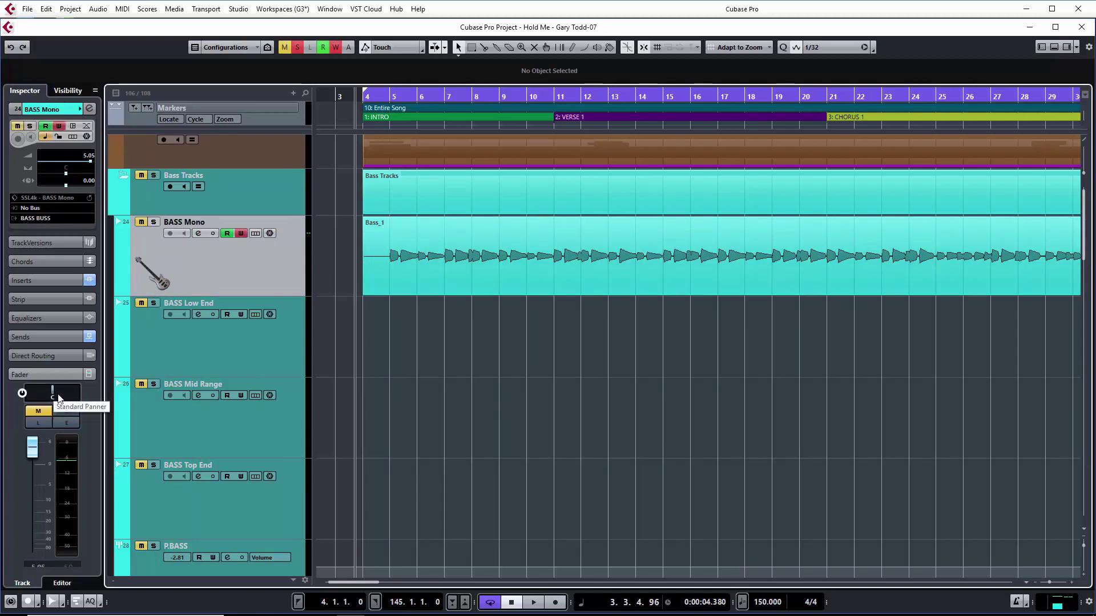
# - Start playback, deactivate all solos, and record a small left-right pan movement on BASS Mono
pyautogui.press('space')
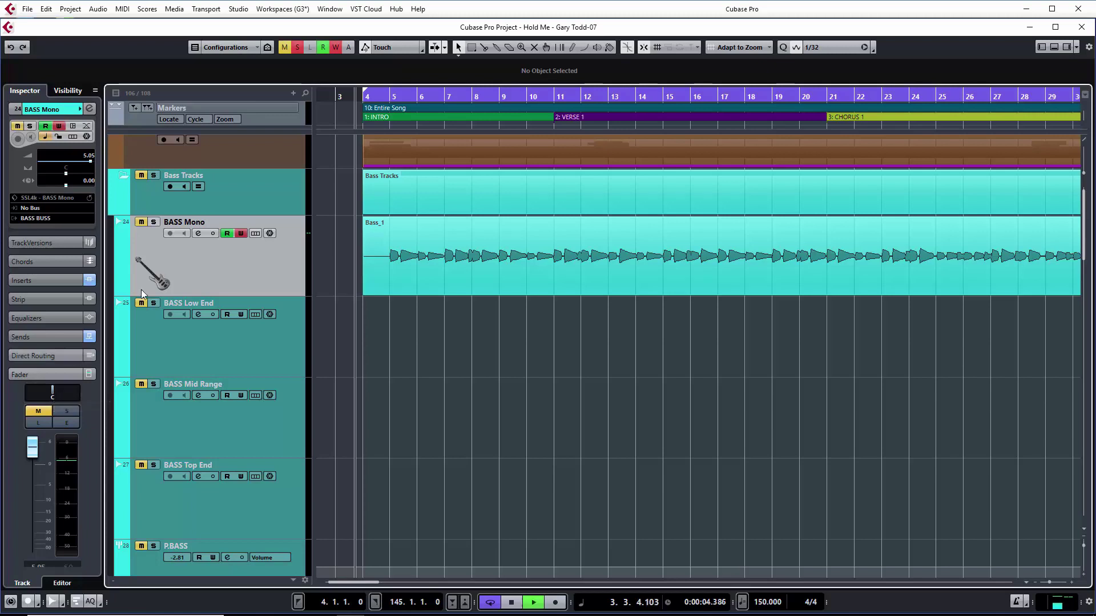
pyautogui.click(297, 47)
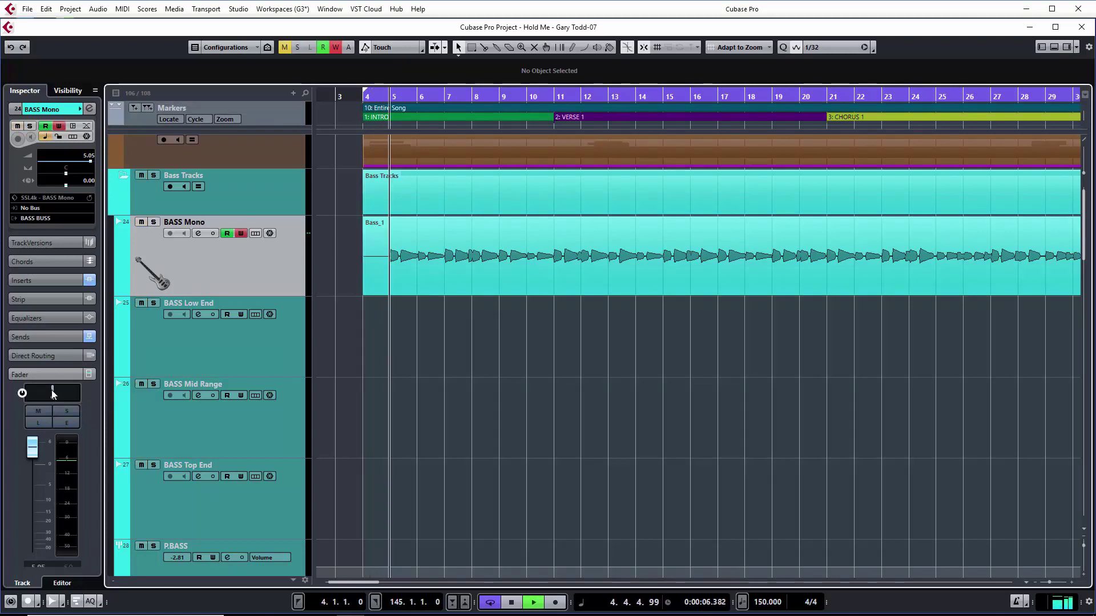
pyautogui.moveTo(49, 390); pyautogui.dragTo(52, 389)
pyautogui.press('space')
# - Delete the recorded automation points around bars 5 and 6 in BASS Mono's Pan Left-Right lane
pyautogui.click(450, 362)
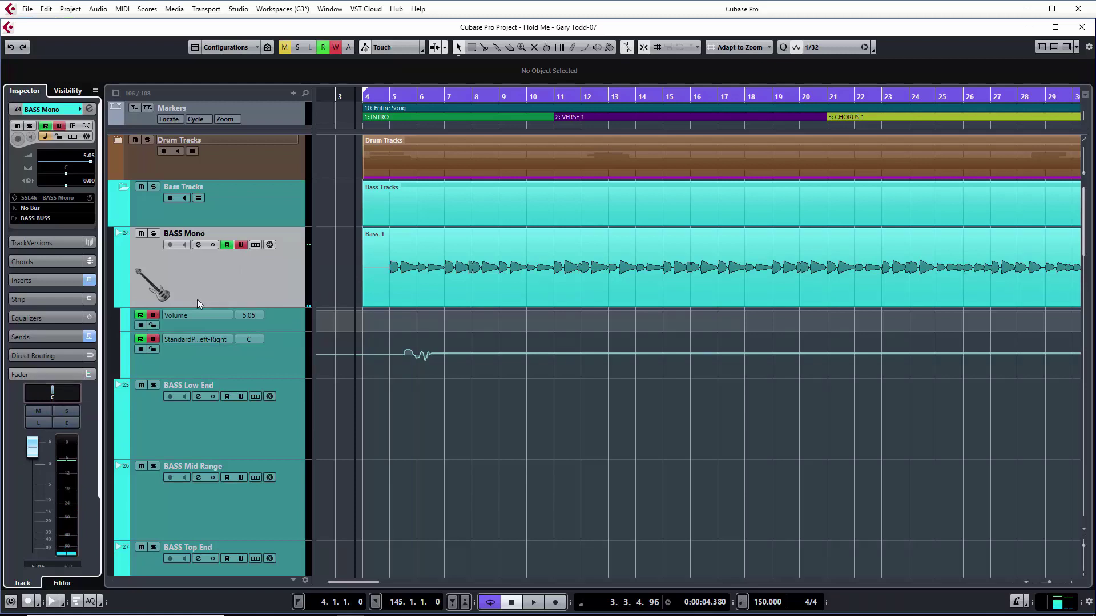
pyautogui.moveTo(451, 362); pyautogui.dragTo(392, 340)
pyautogui.press('Delete')
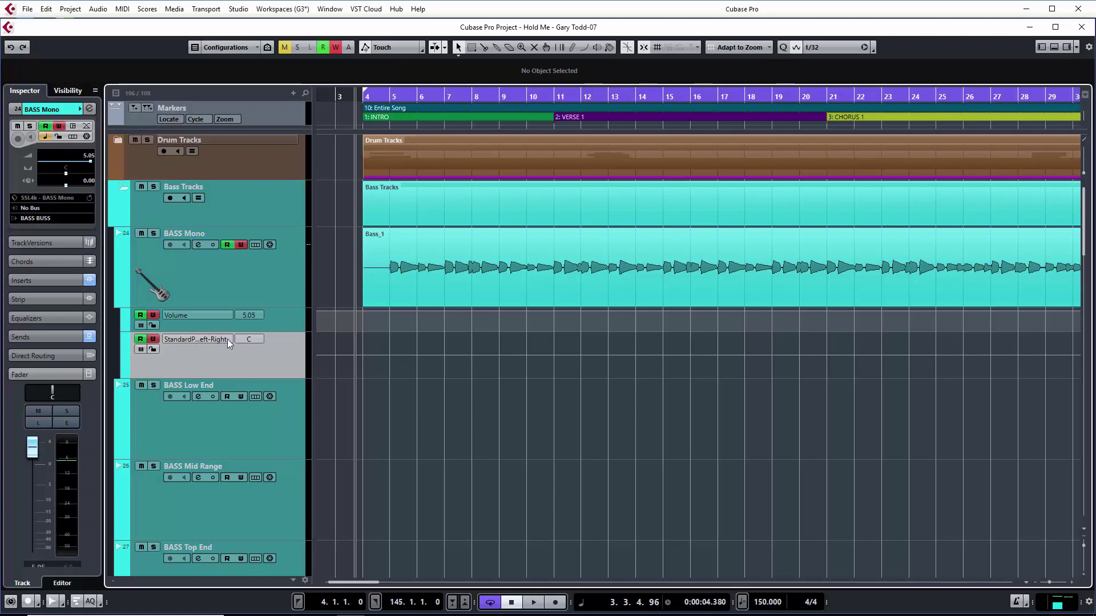
# - Draw a zigzag in BASS Mono's pan lane with points at bars 7, 9, 10, 11 and 12 alternating right and left, ending centred around bar 13
pyautogui.click(378, 355)
pyautogui.click(445, 355)
pyautogui.click(528, 352)
pyautogui.click(560, 355)
pyautogui.click(500, 354)
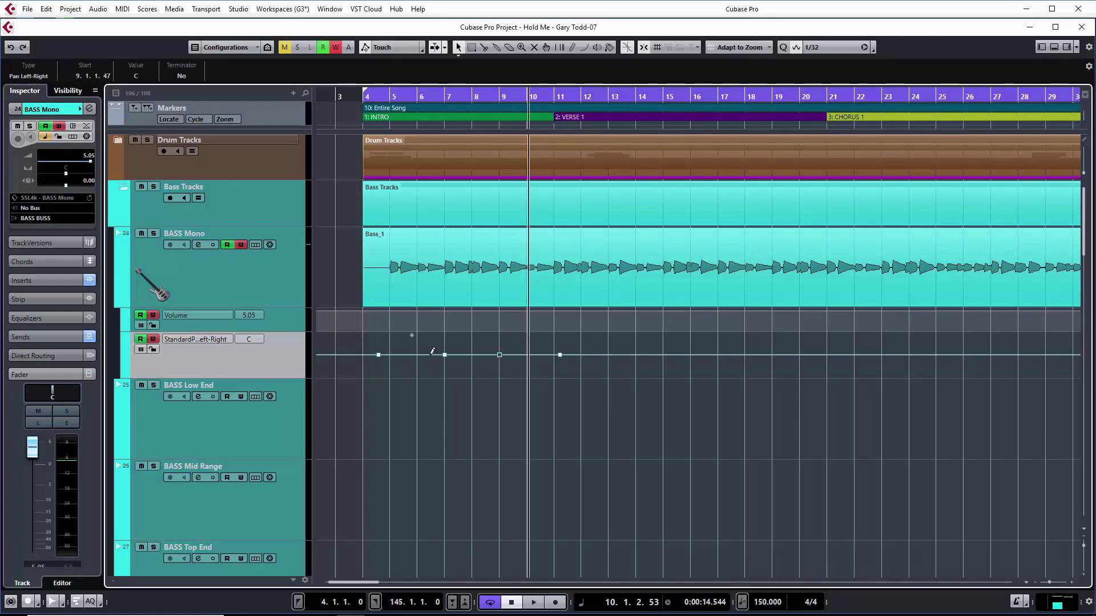
pyautogui.moveTo(444, 355); pyautogui.dragTo(500, 336)
pyautogui.moveTo(560, 355); pyautogui.dragTo(615, 355)
pyautogui.click(612, 364)
pyautogui.click(367, 359)
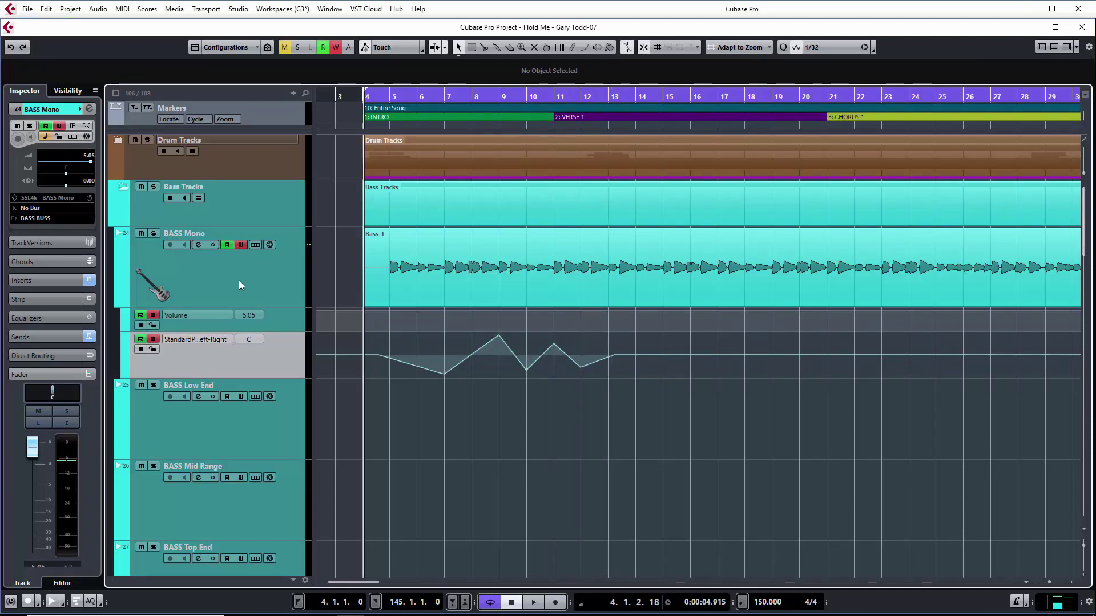
# - Solo BASS Mono and play it from bar 4 to audition the zigzag panning
pyautogui.click(153, 234)
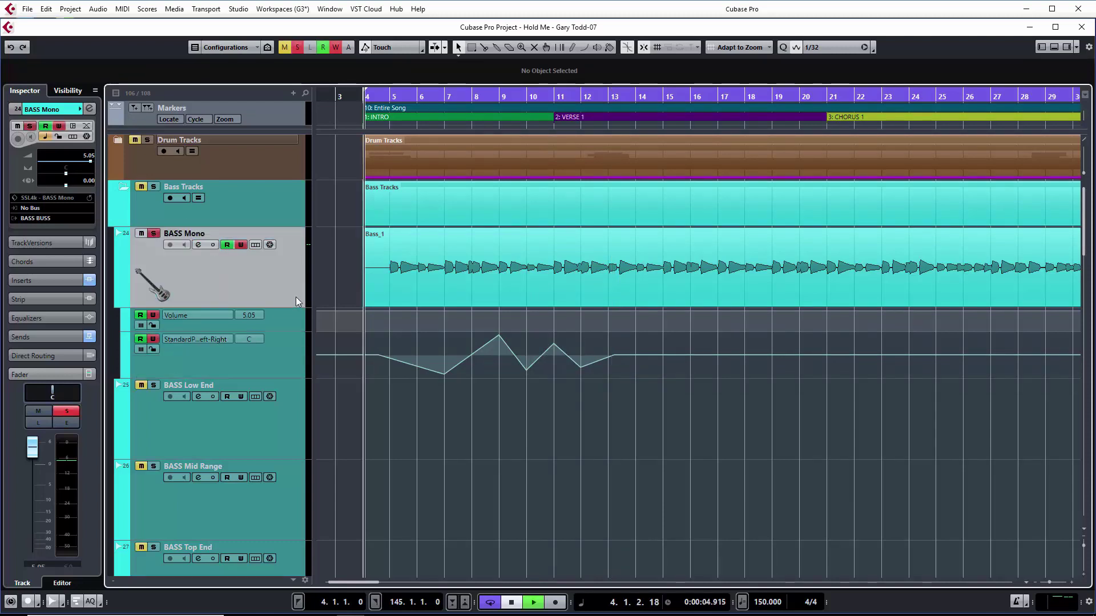
pyautogui.press('space')
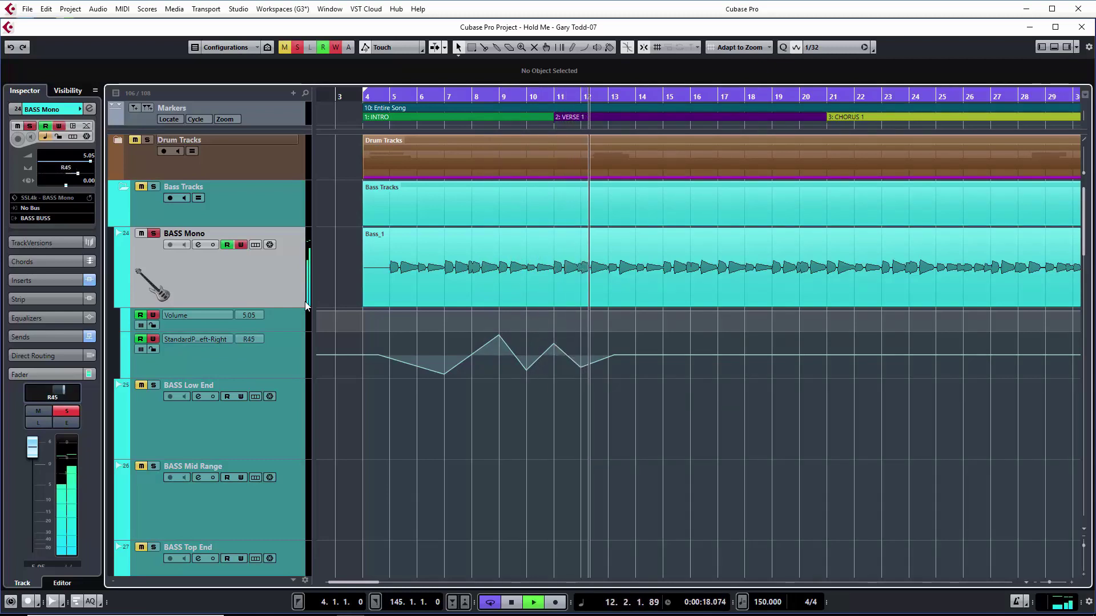
pyautogui.press('space')
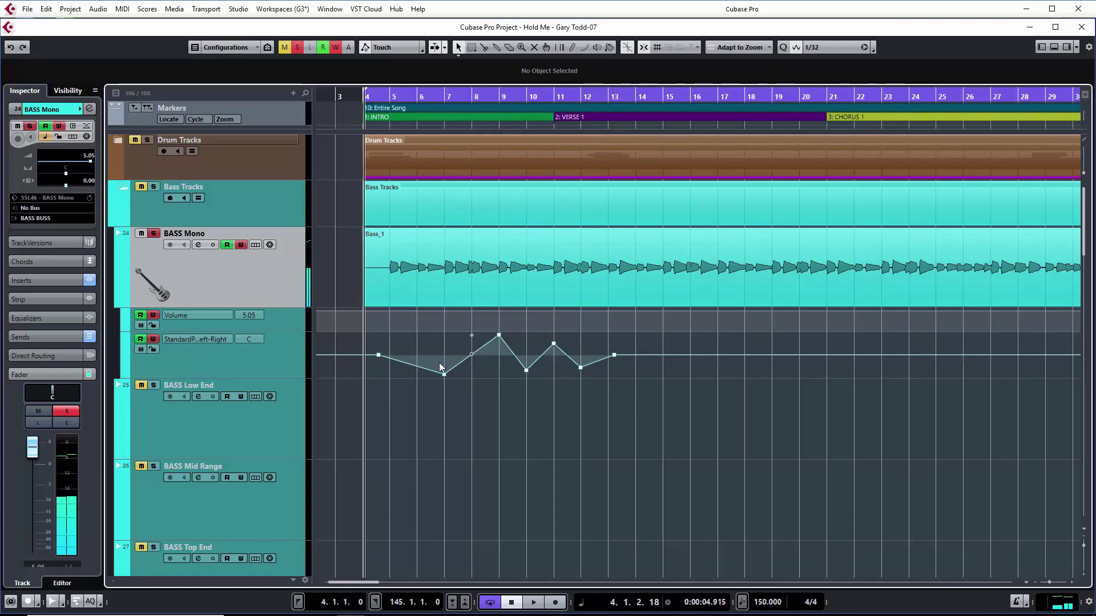
# - Tighten the bass pan zigzag to one point per bar from 6 to 14, with narrow swings such as R31 at 6.1.1.0 and R28 at 14.1.1.0
pyautogui.moveTo(444, 374); pyautogui.dragTo(422, 369)
pyautogui.moveTo(500, 339); pyautogui.dragTo(445, 356)
pyautogui.click(417, 364)
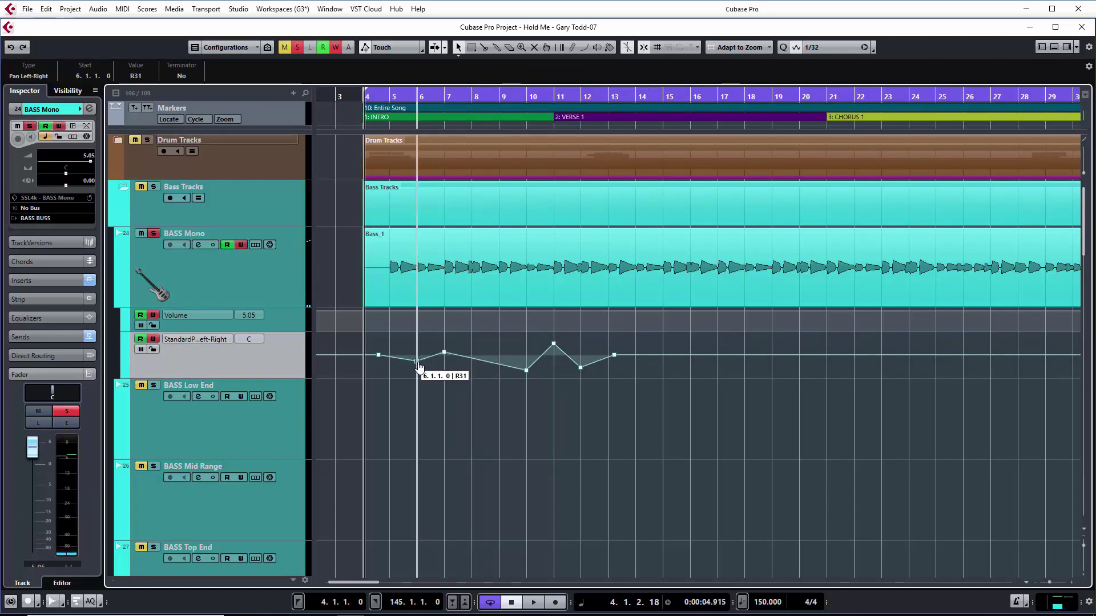
pyautogui.moveTo(526, 371); pyautogui.dragTo(471, 362)
pyautogui.moveTo(554, 347); pyautogui.dragTo(499, 349)
pyautogui.moveTo(581, 374); pyautogui.dragTo(526, 367)
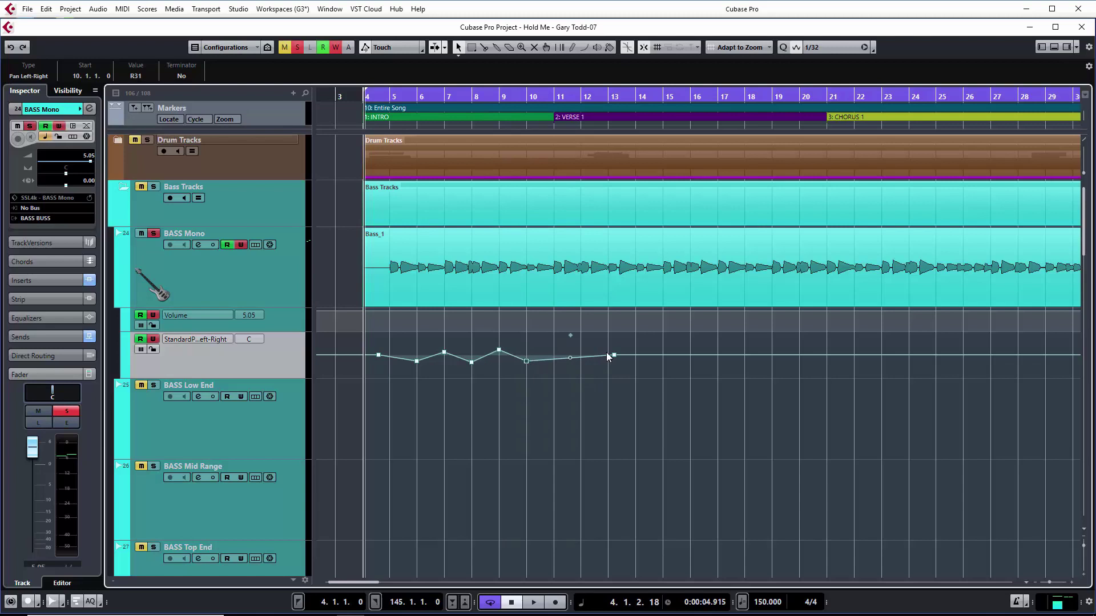
pyautogui.moveTo(615, 359)
pyautogui.mouseDown()
pyautogui.moveTo(565, 357)
pyautogui.moveTo(609, 351)
pyautogui.moveTo(635, 360)
pyautogui.mouseUp()
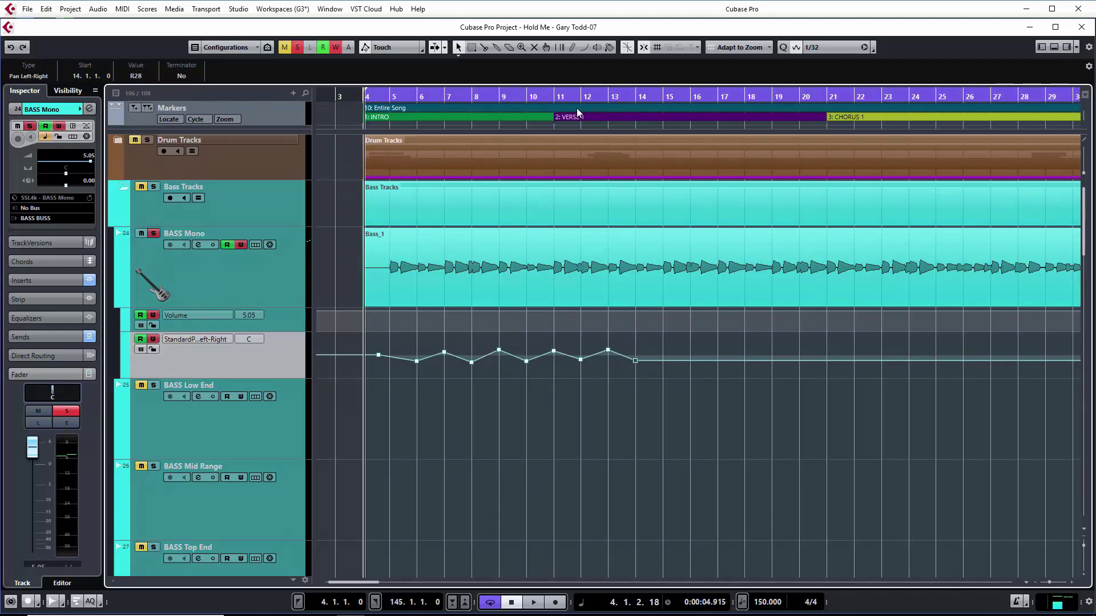
# - Draw a triangle-wave pan curve with the Triangle shape from bar 14 to bar 28 in BASS Mono's pan lane
pyautogui.click(585, 48)
pyautogui.click(584, 47)
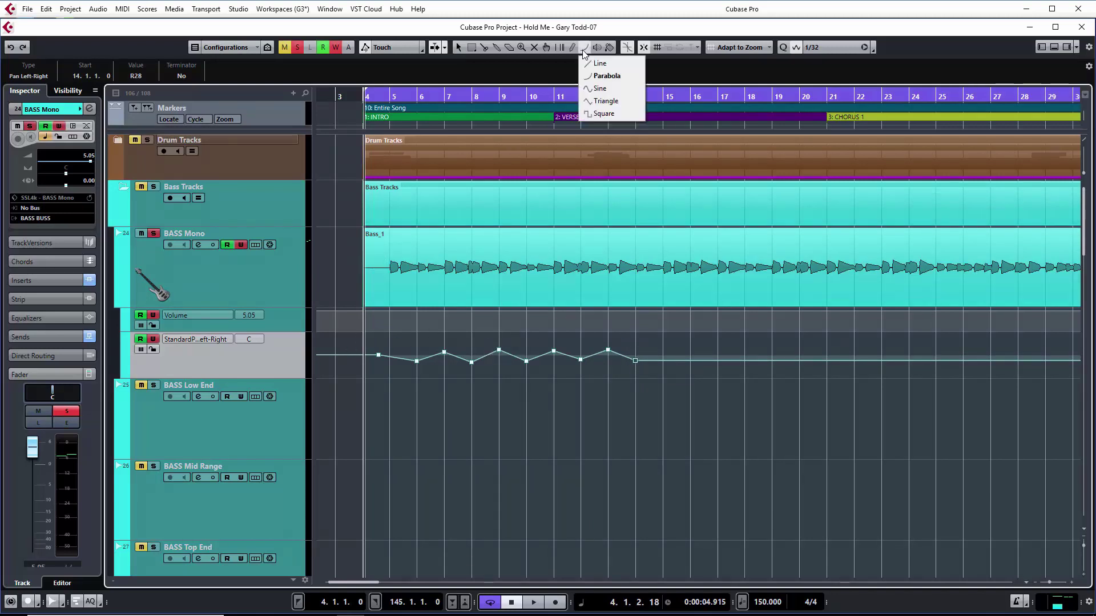
pyautogui.click(601, 103)
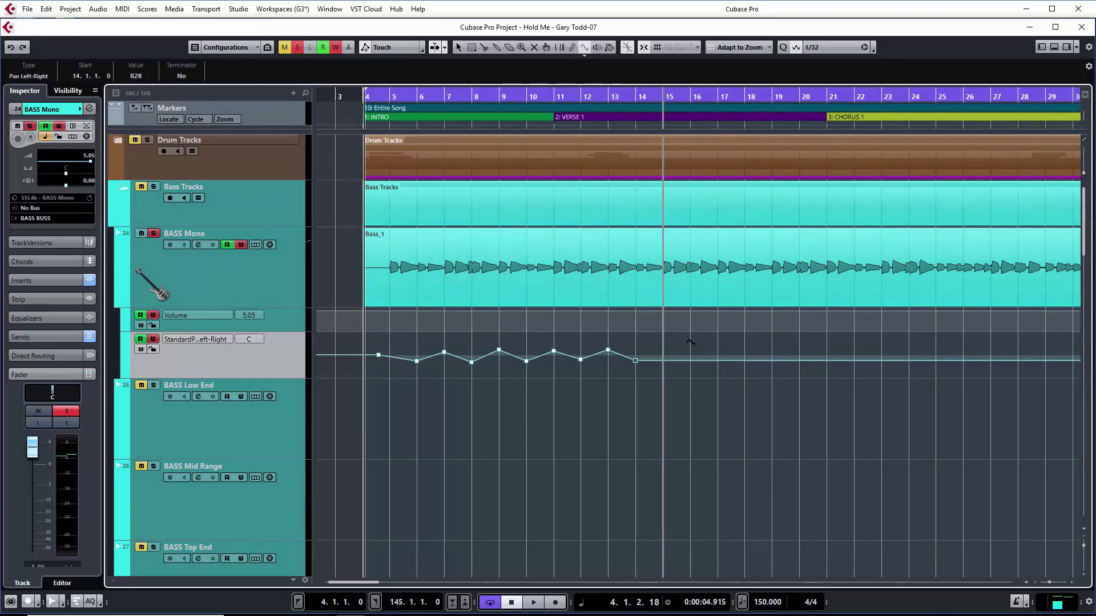
pyautogui.moveTo(665, 361); pyautogui.dragTo(1004, 351)
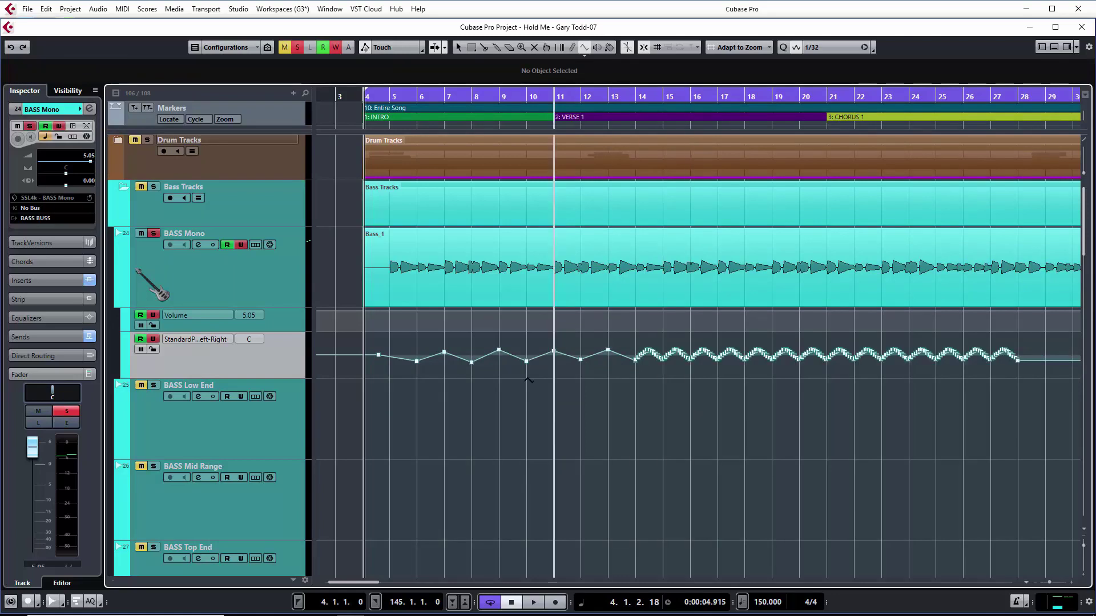
# - Set the shape drawing tool to Line and play BASS Mono to audition the zigzag and triangle-wave panning
pyautogui.click(588, 48)
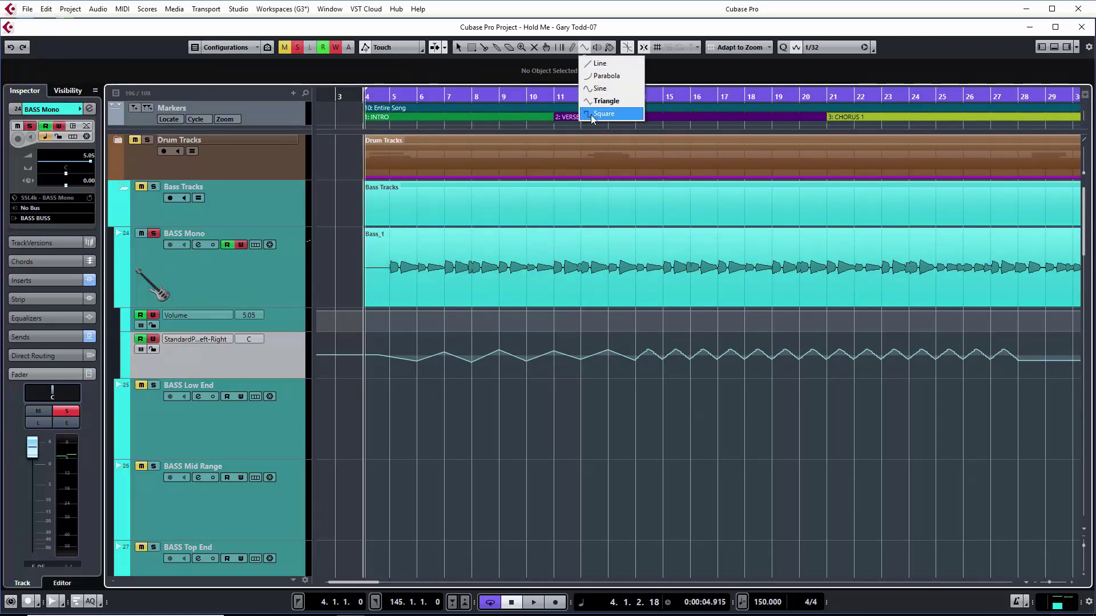
pyautogui.click(599, 63)
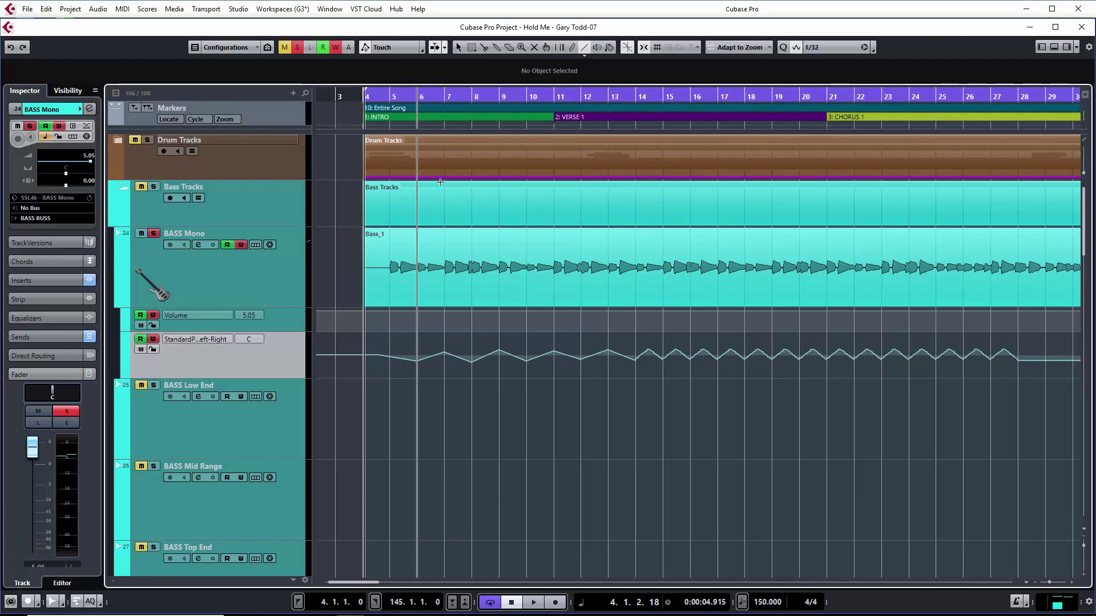
pyautogui.press('space')
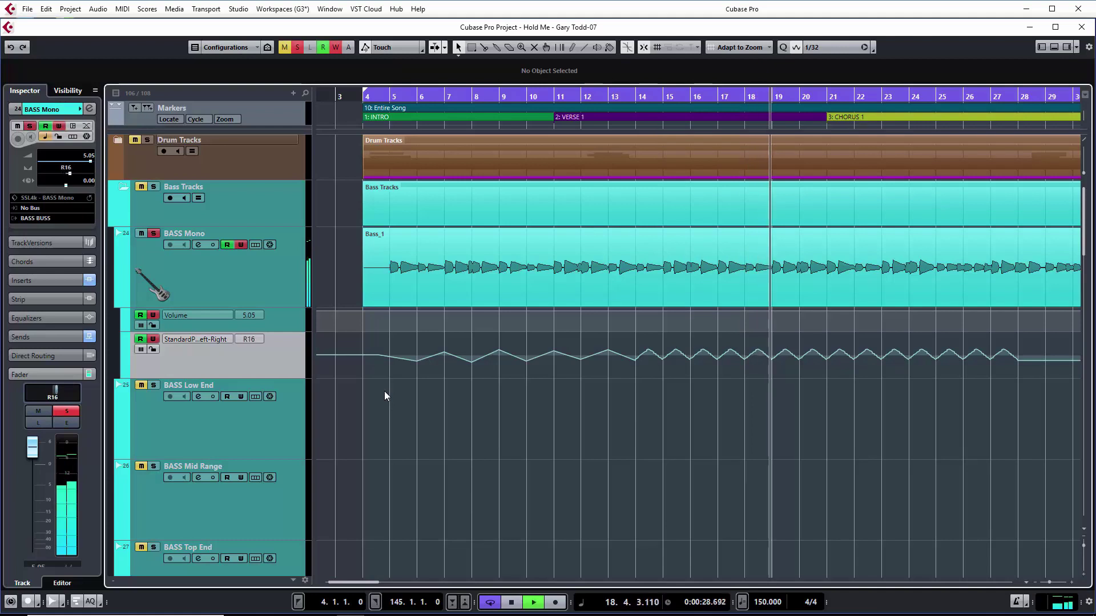
pyautogui.press('space')
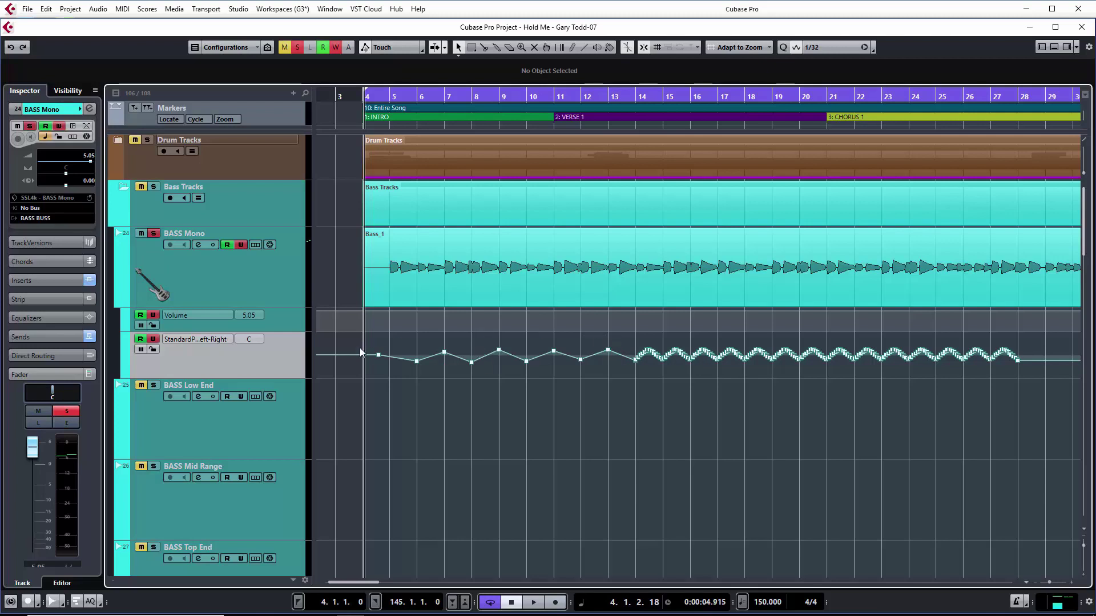
# - Select the range from bar 4 to bar 13 in BASS Mono's pan lane and copy its zigzag automation
pyautogui.click(448, 335)
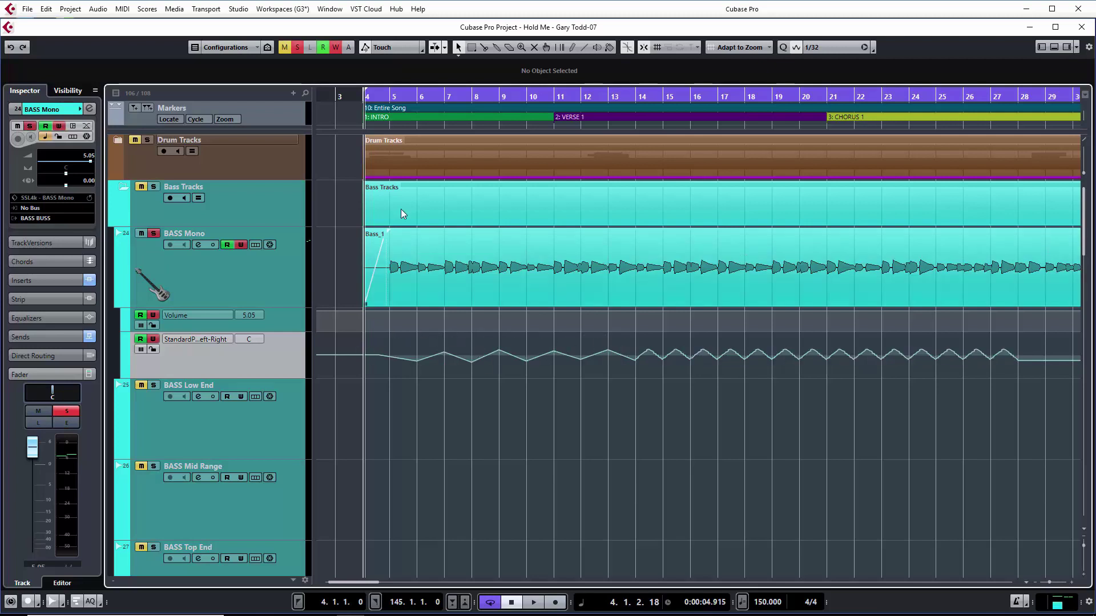
pyautogui.click(473, 48)
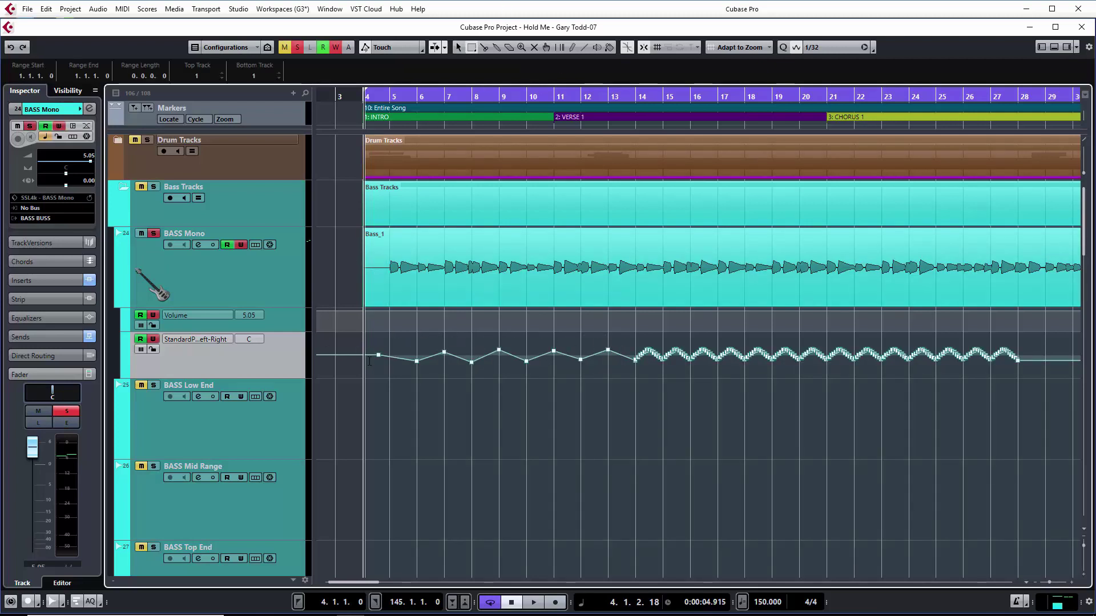
pyautogui.moveTo(366, 361); pyautogui.dragTo(611, 364)
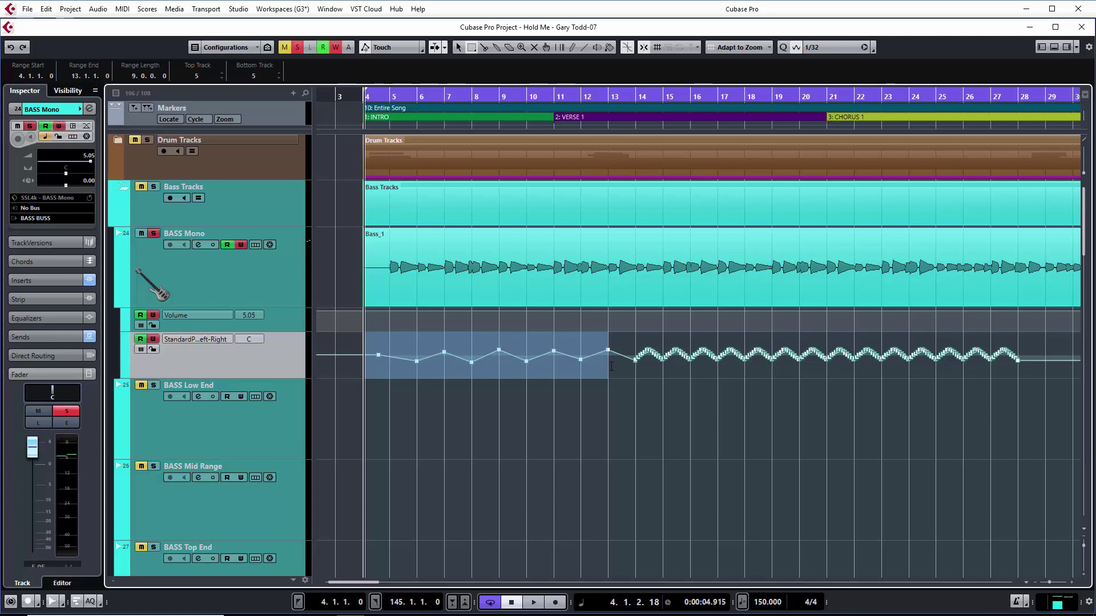
pyautogui.moveTo(606, 367); pyautogui.dragTo(1080, 375)
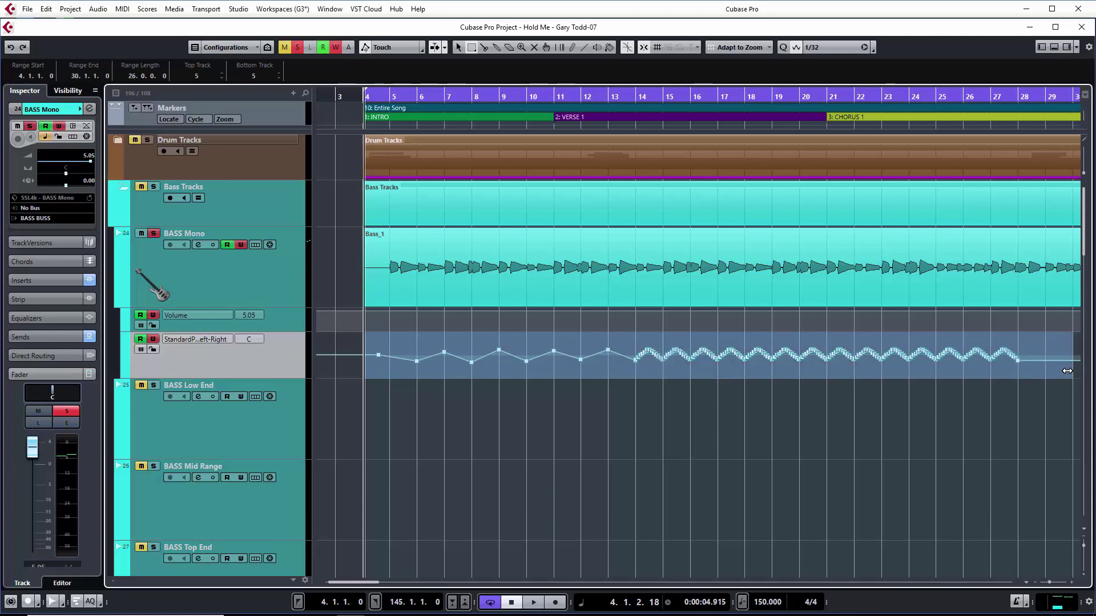
pyautogui.hotkey('ctrl', 'z')
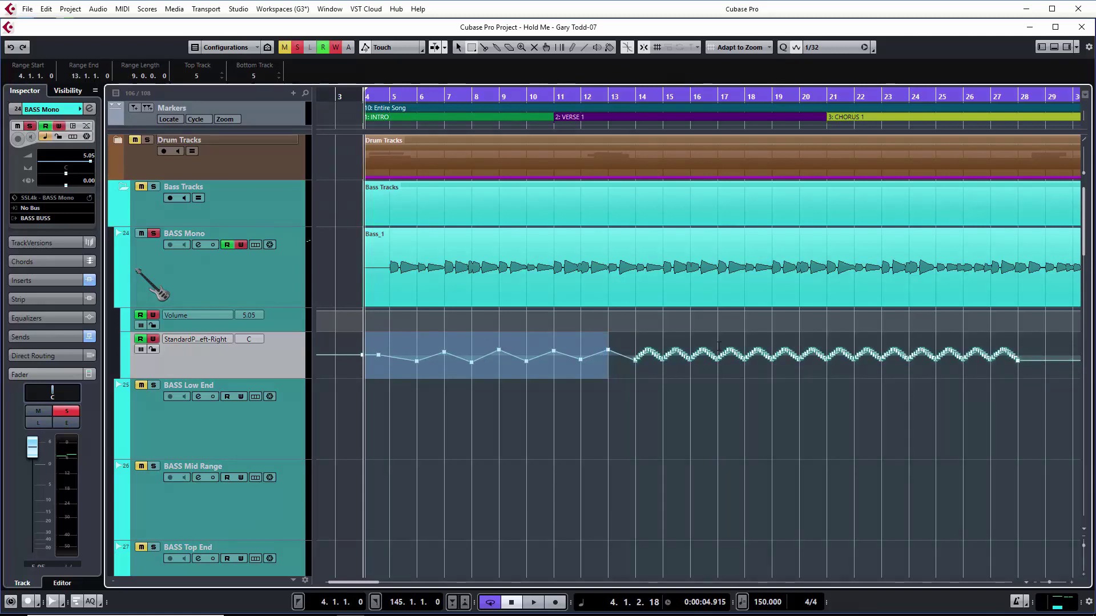
# - Paste the copied zigzag at bar 14 in BASS Mono's pan lane, replacing the triangle wave up to bar 23
pyautogui.click(635, 368)
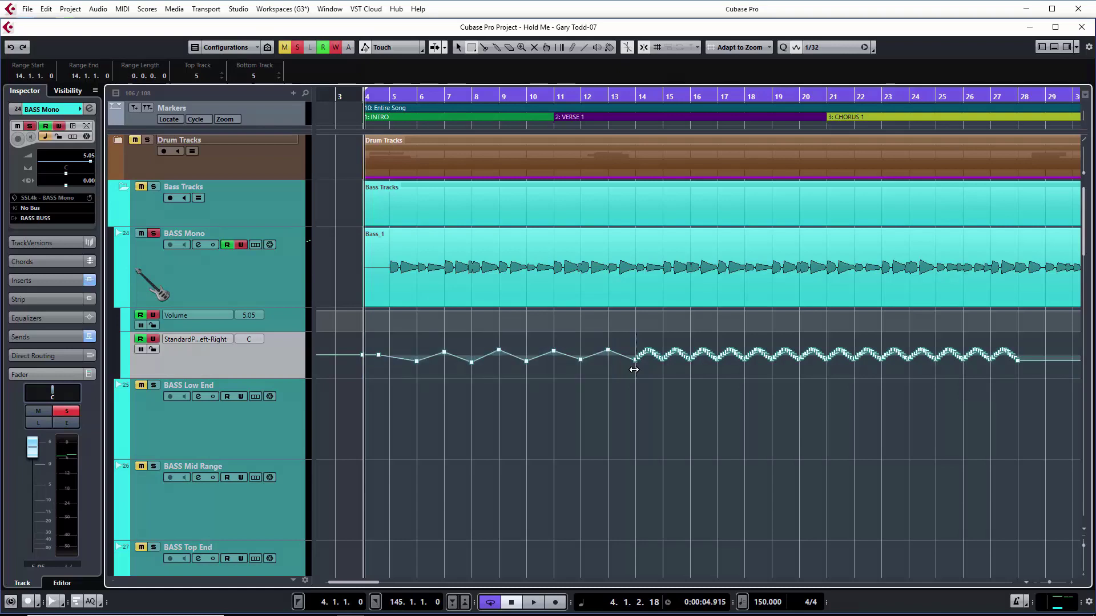
pyautogui.moveTo(633, 370); pyautogui.dragTo(962, 340)
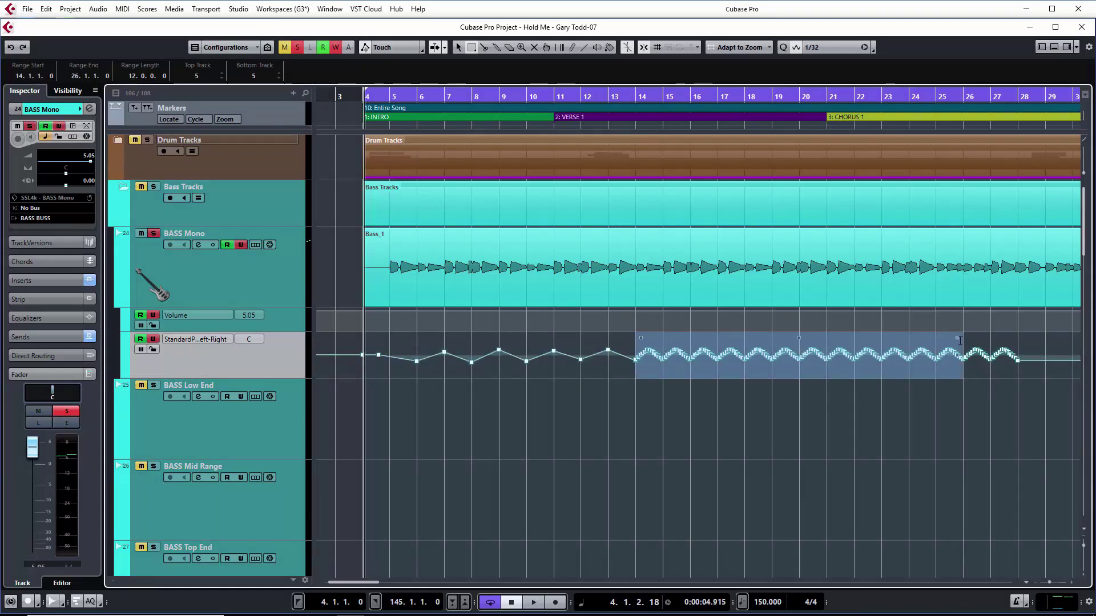
pyautogui.hotkey('ctrl', 'z')
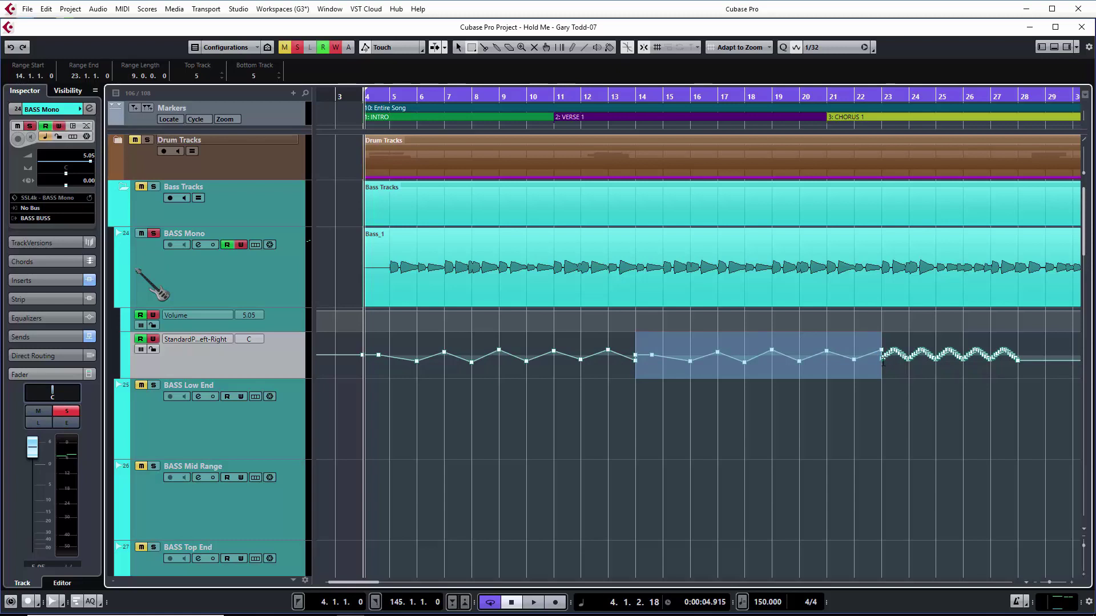
# - Select the remaining triangle-wave pan automation from bar 23 to bar 28 as a range
pyautogui.hotkey('ctrl', 'd')
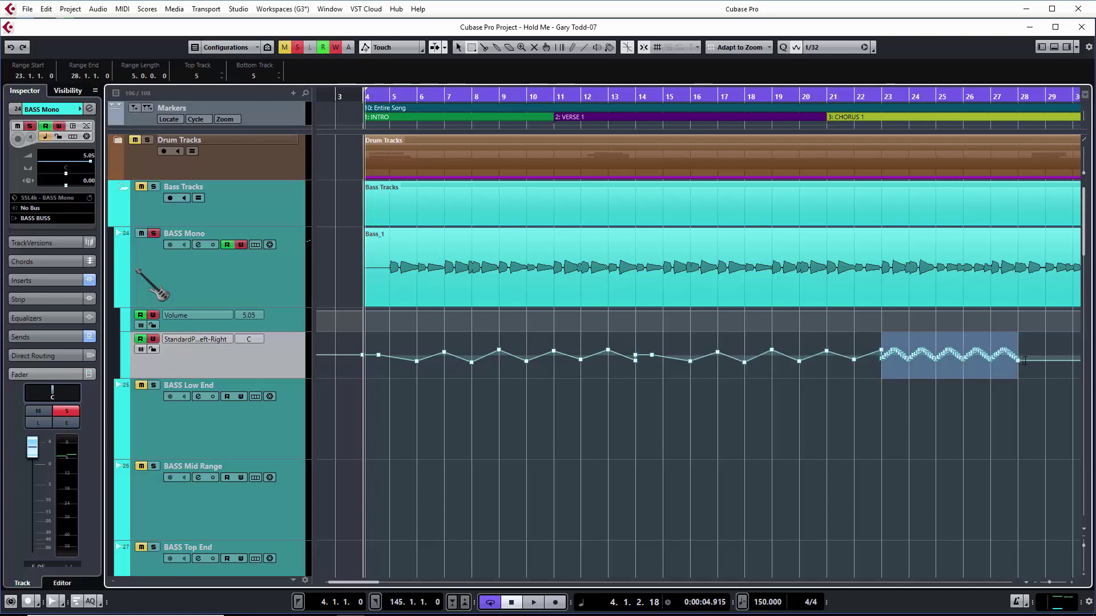